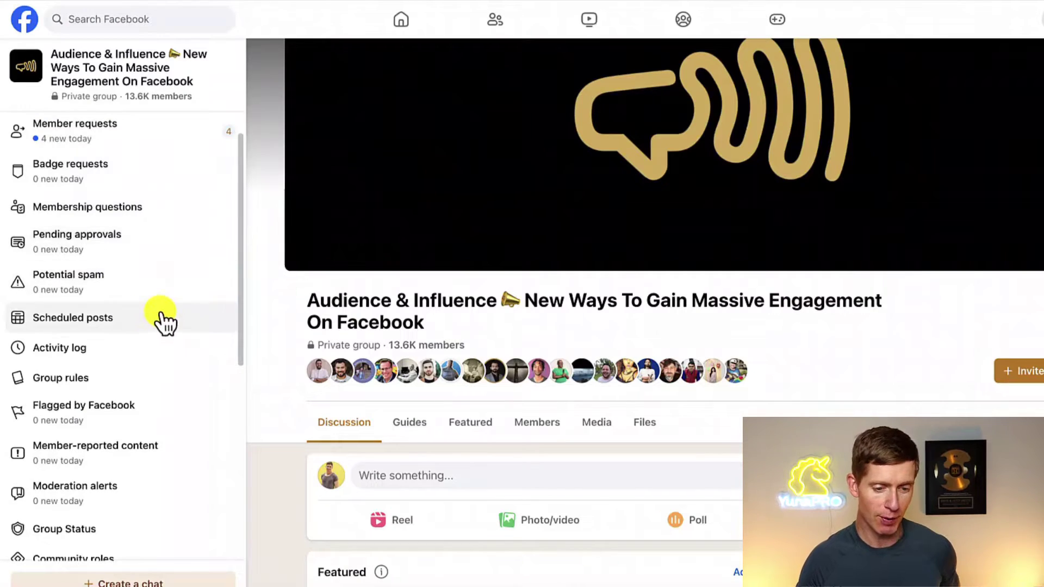
Step: Open the group's settings and bring up the catalogue of apps that can be added to the group
scroll(162, 318, down, 1)
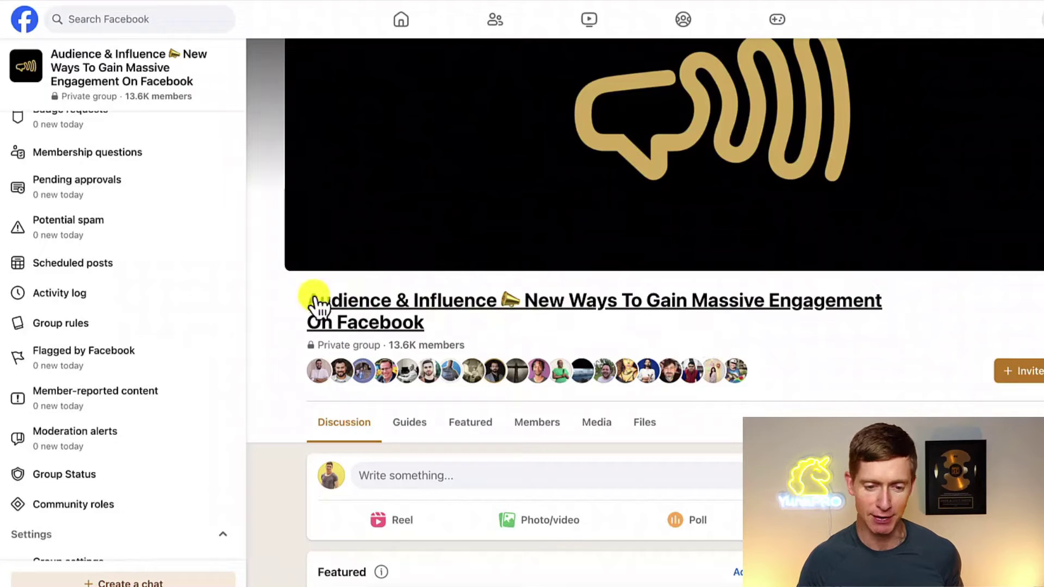
scroll(198, 267, up, 4)
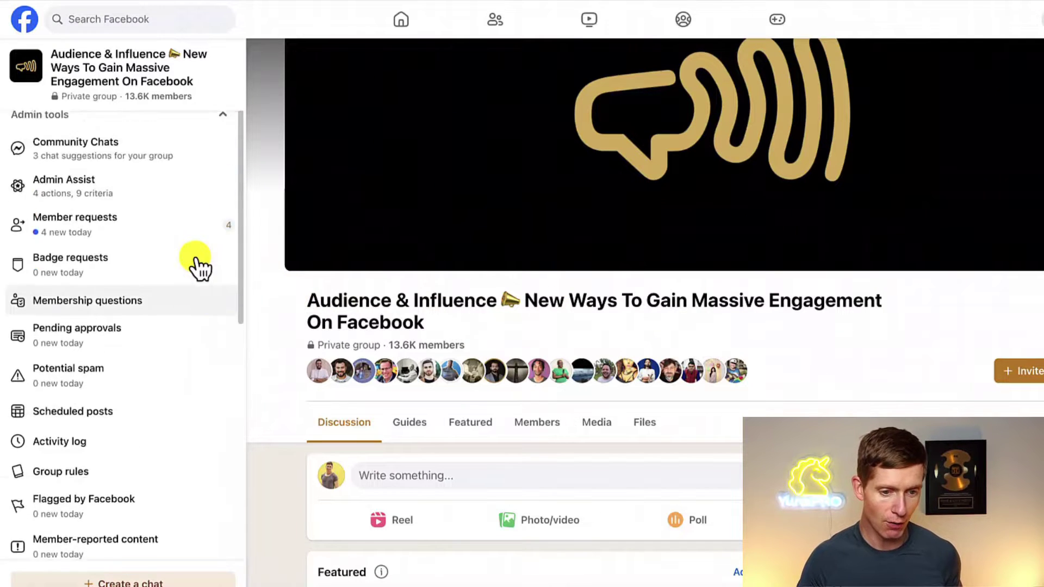
scroll(198, 266, down, 3)
scroll(199, 266, down, 5)
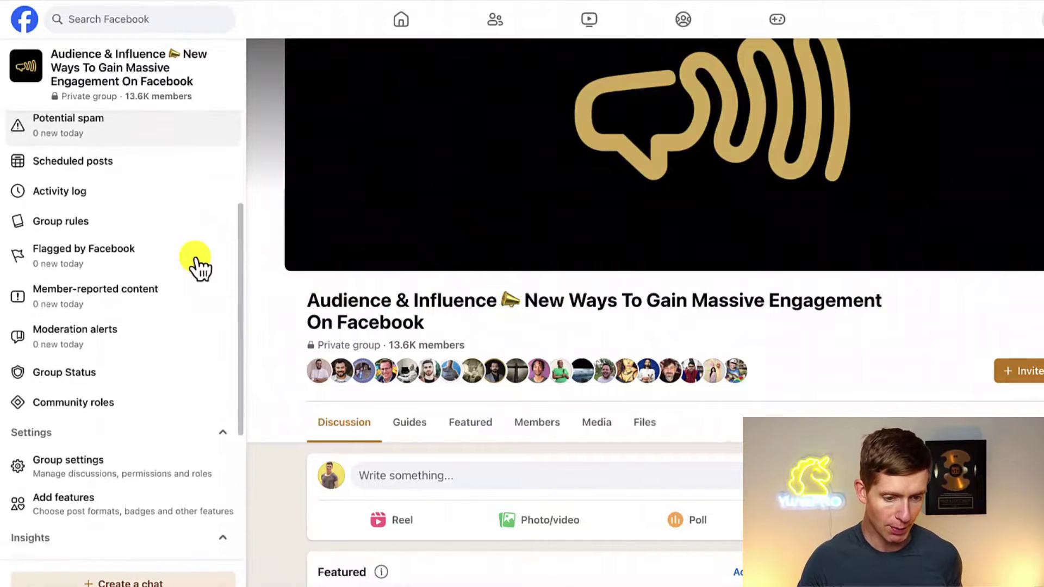
click(94, 373)
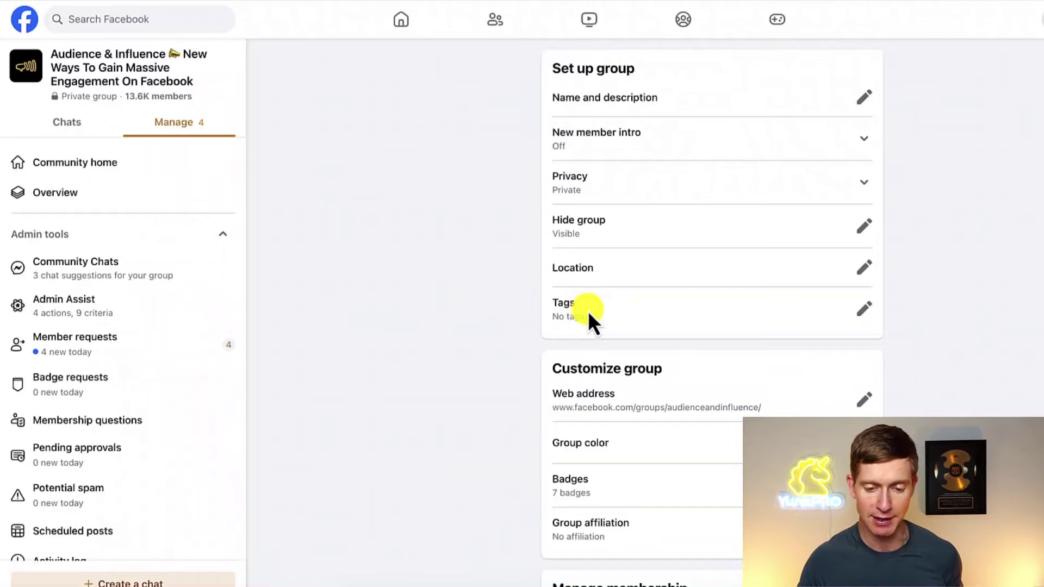
scroll(592, 323, down, 15)
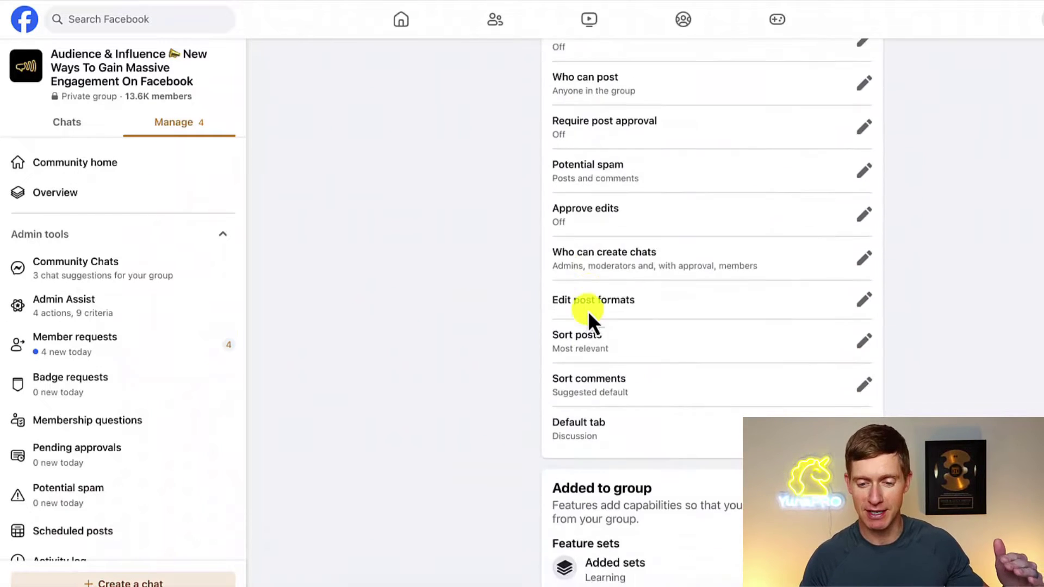
scroll(593, 324, down, 10)
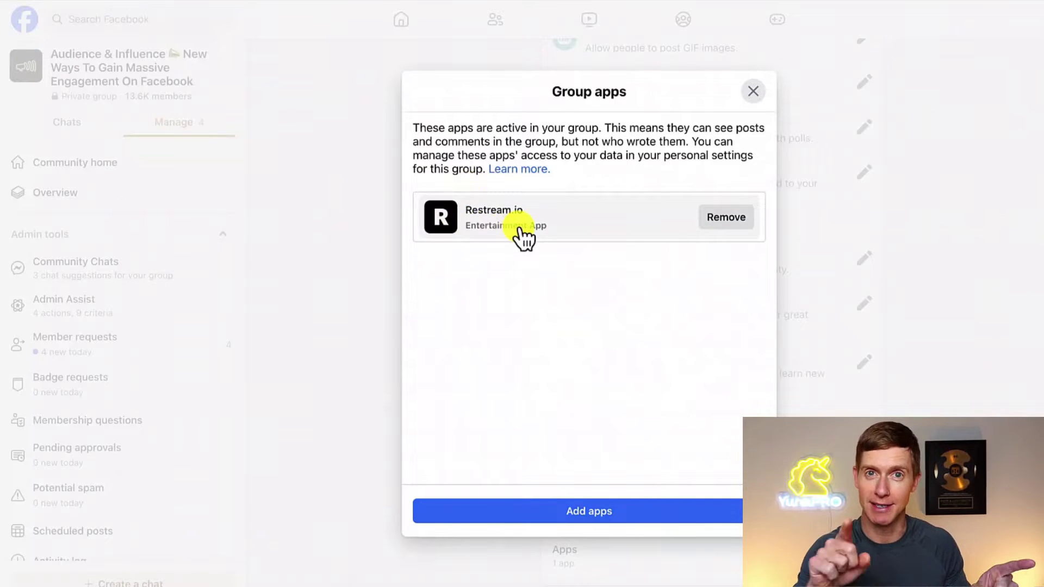
click(556, 518)
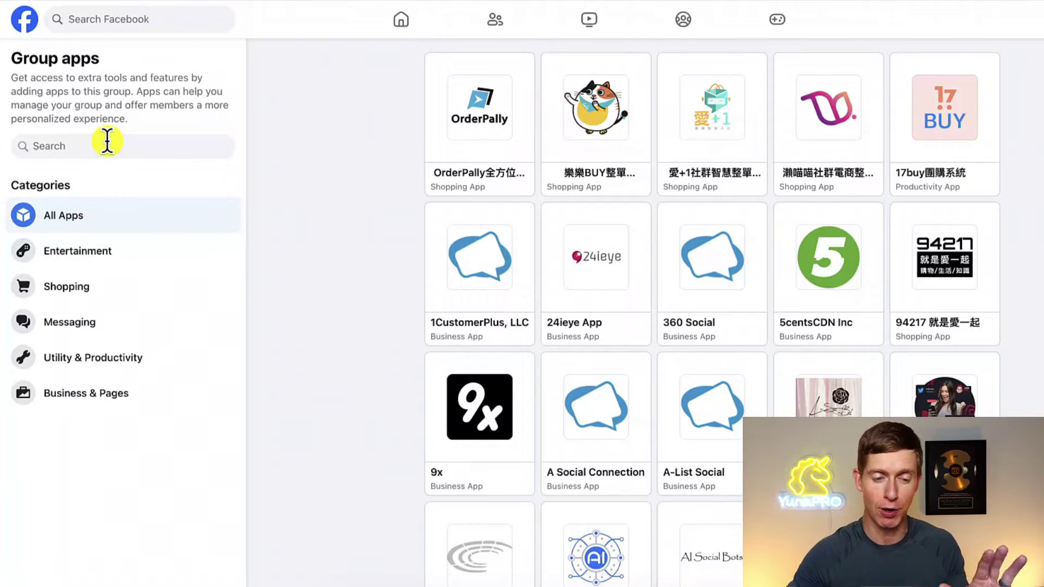
Step: Search the group apps catalogue for "zoom", "streamyard" and "hoots" in turn
text(zoom)
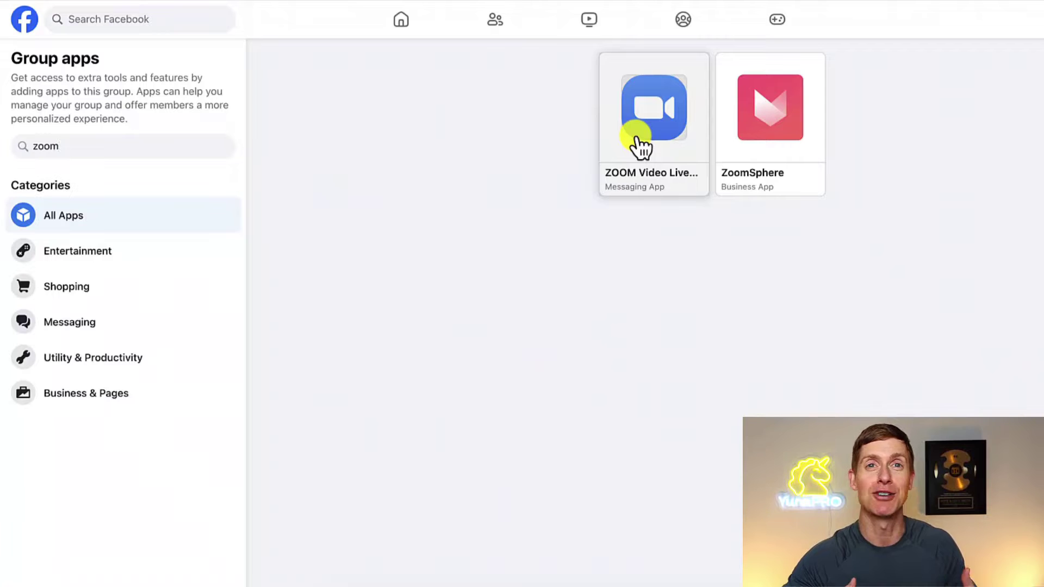
double_click(28, 142)
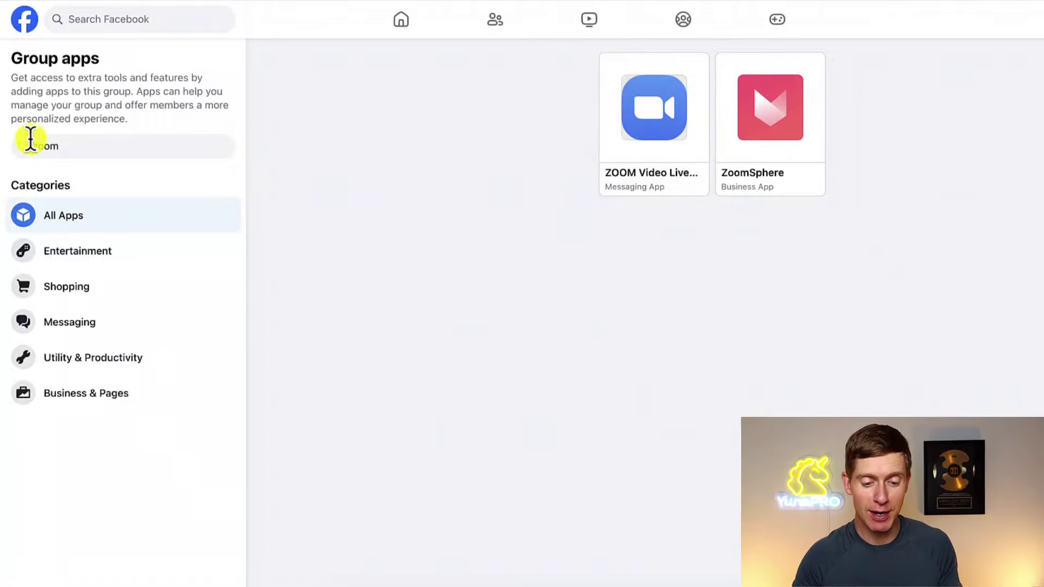
text(streamyard)
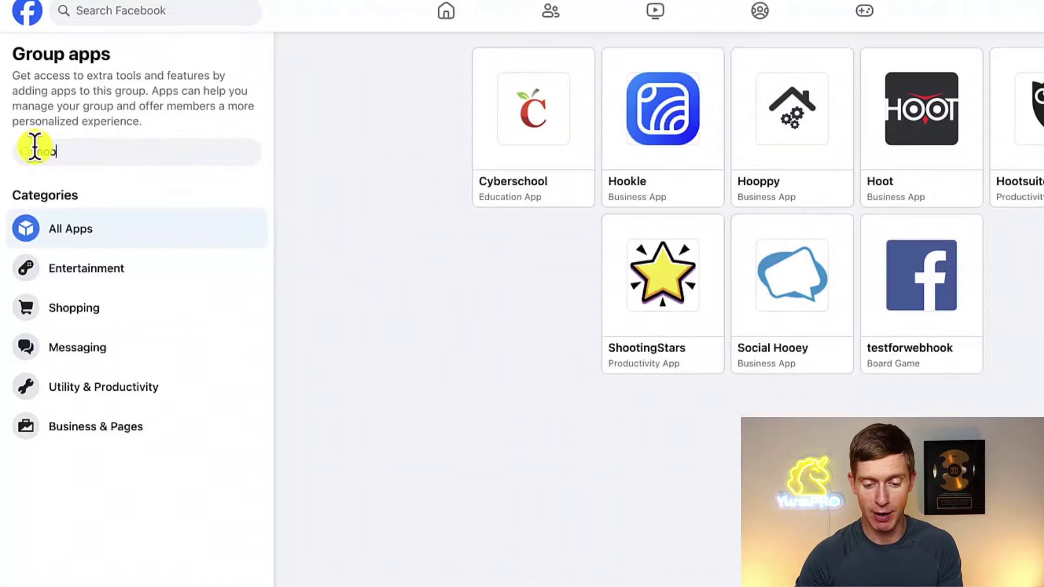
text(ts)
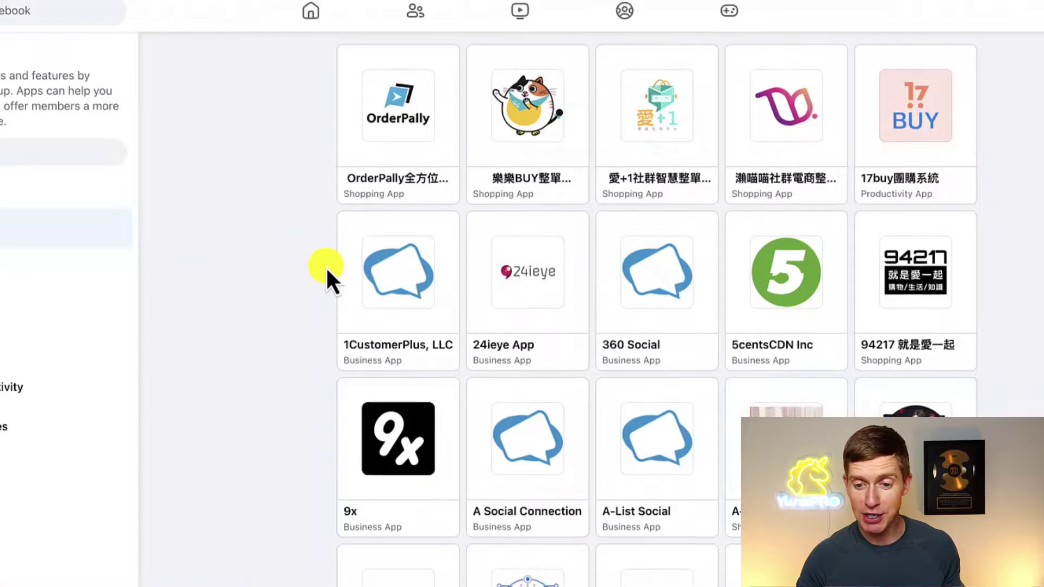
Step: Browse the full list of available group apps, from the start through the apps beginning with B
scroll(325, 266, down, 5)
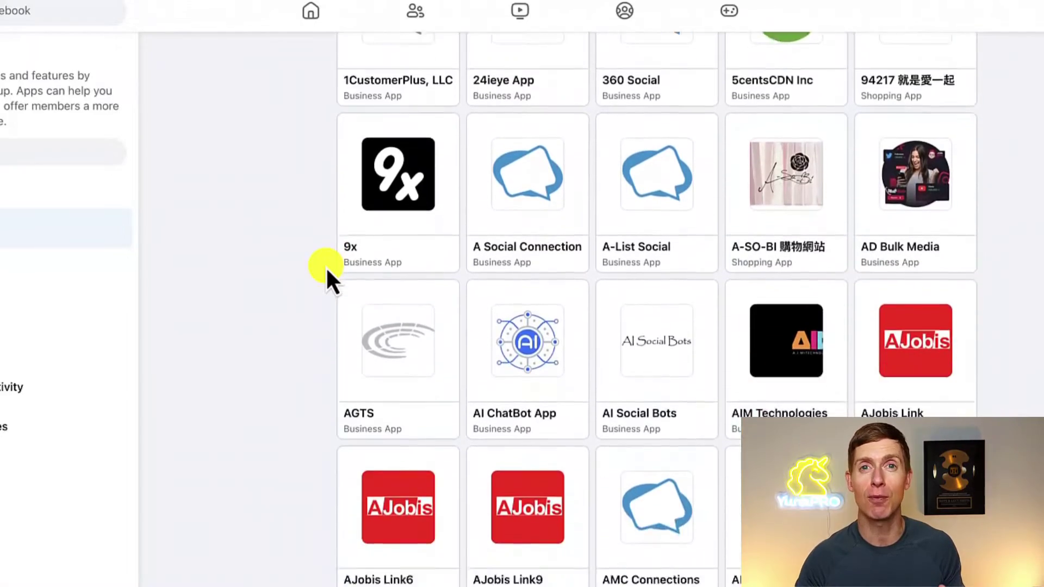
scroll(325, 266, down, 8)
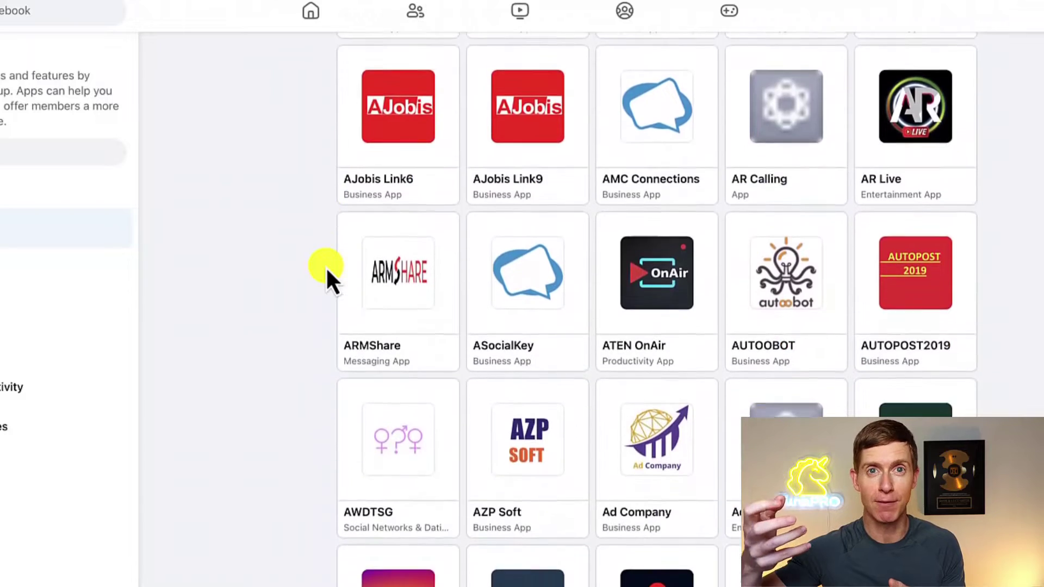
scroll(325, 266, down, 5)
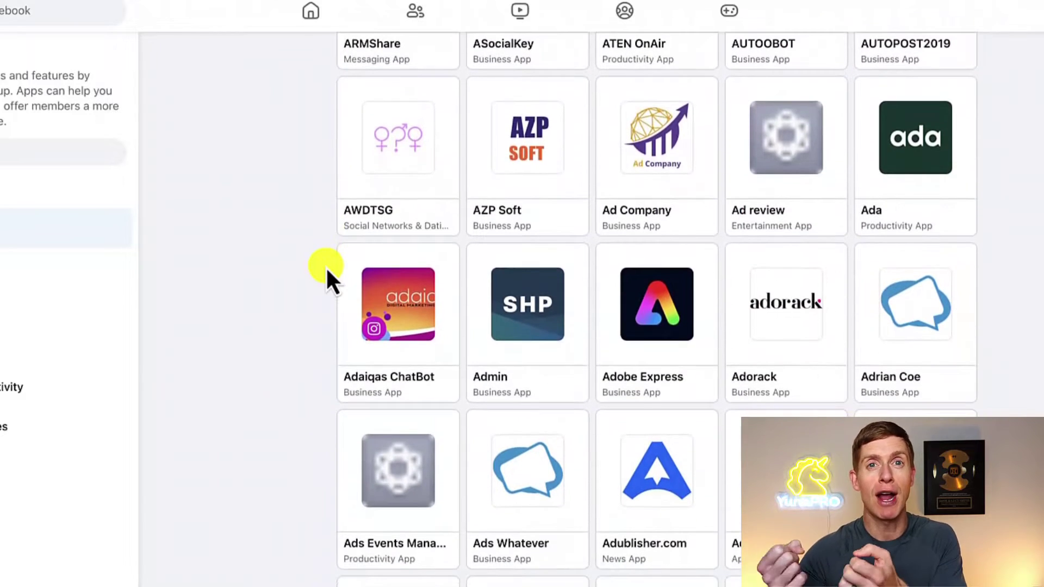
scroll(325, 266, down, 9)
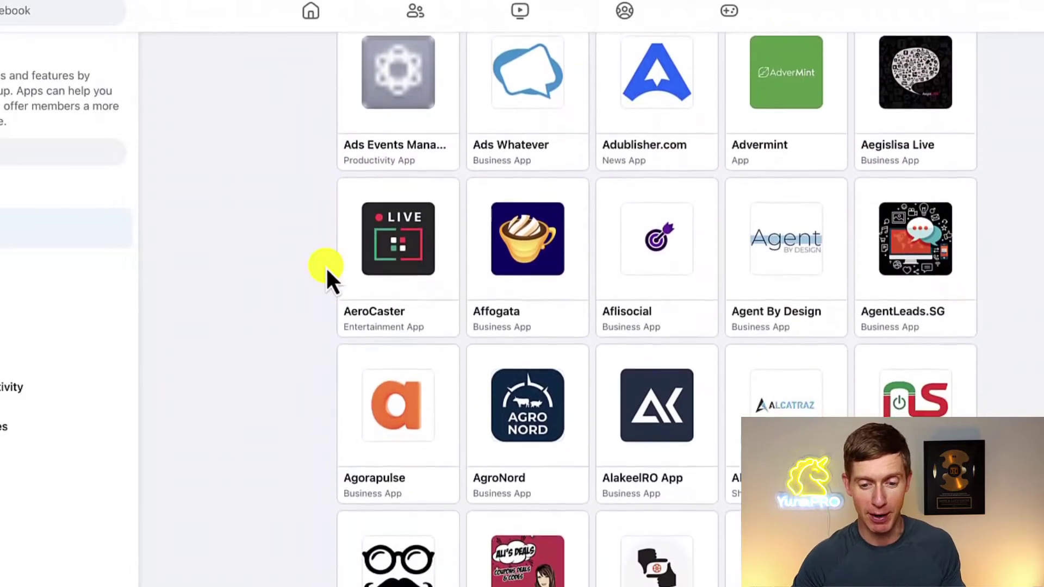
scroll(325, 266, down, 8)
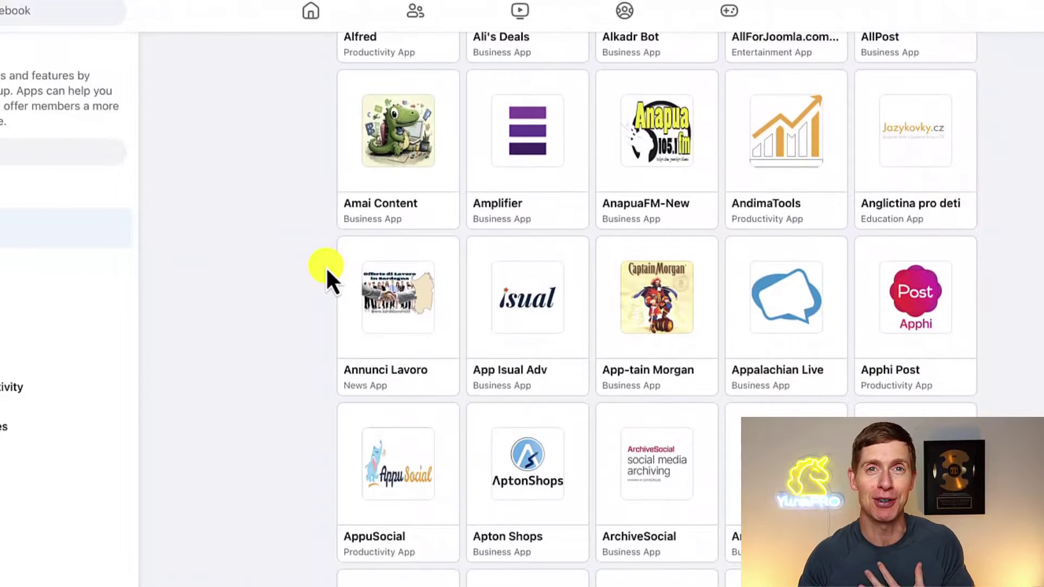
scroll(325, 266, down, 9)
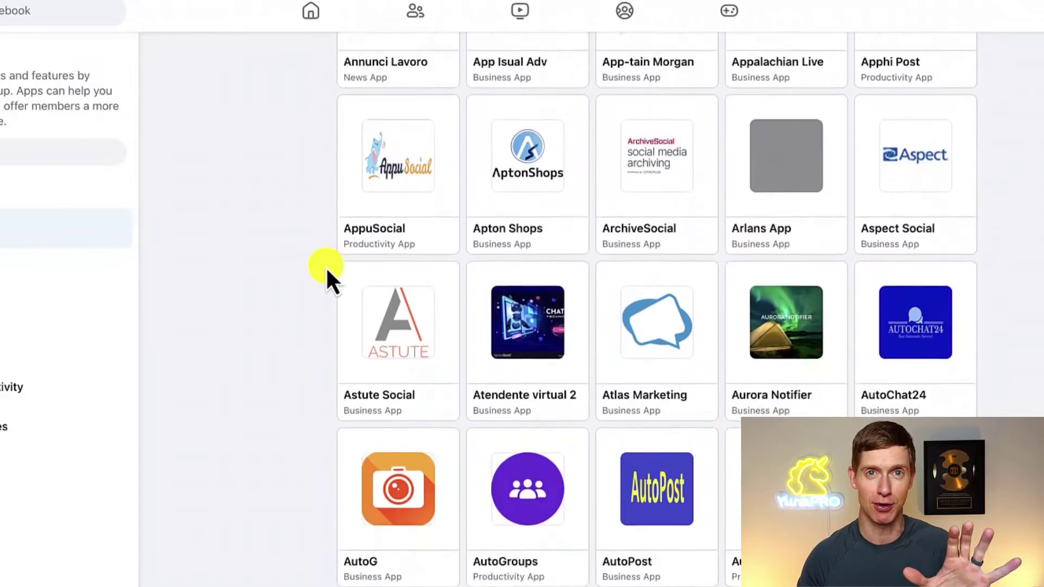
scroll(325, 266, down, 6)
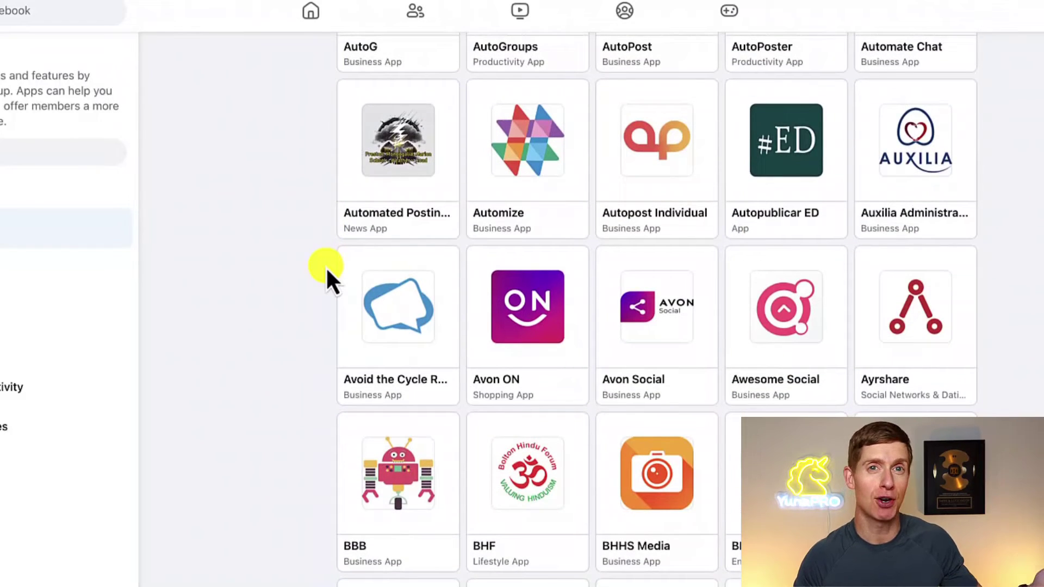
scroll(325, 267, down, 4)
scroll(325, 267, down, 7)
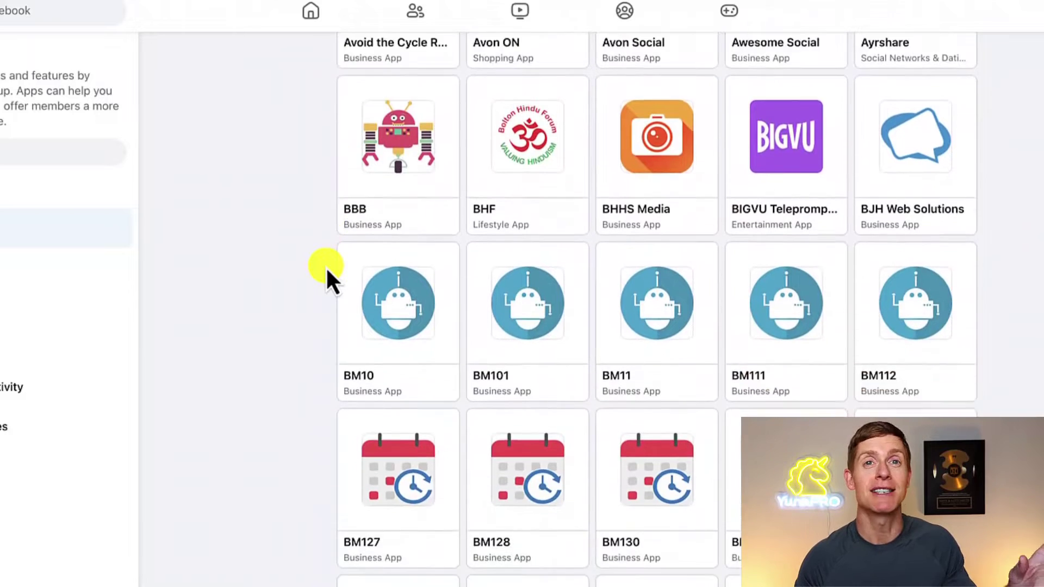
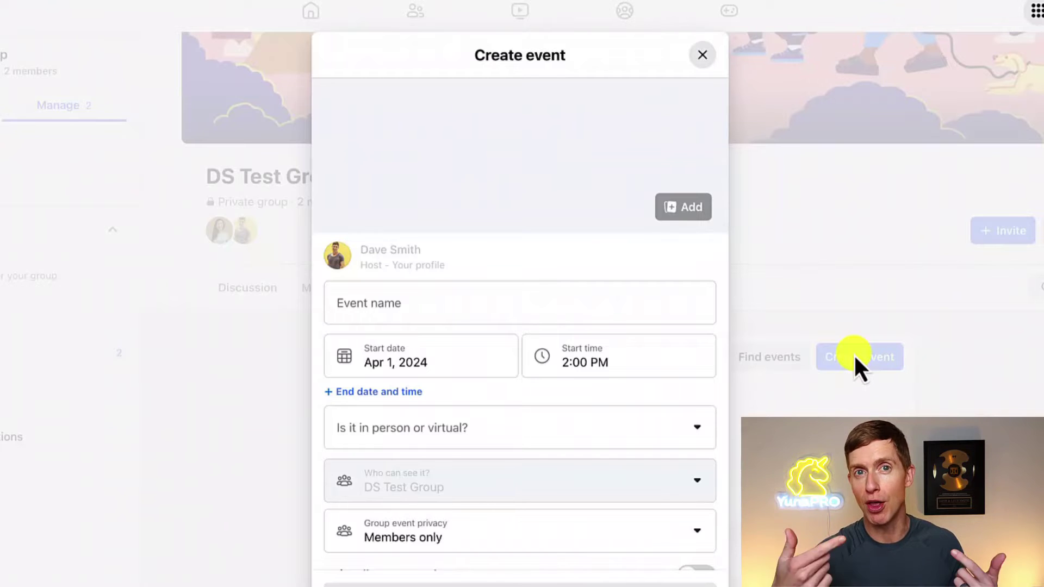
Step: Name the new group event "Test Event" and set its start date to Apr 2, 2024
click(520, 320)
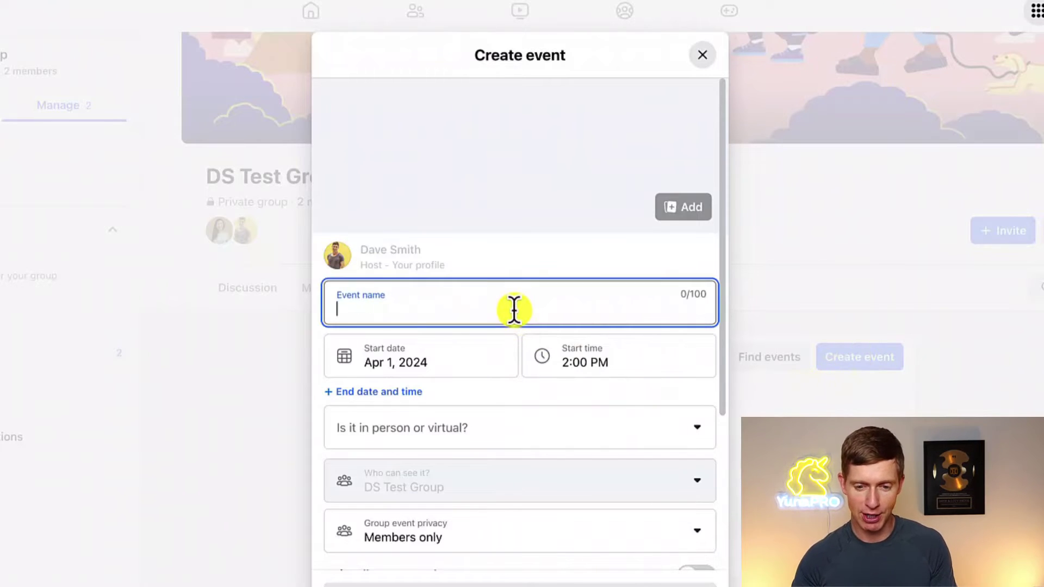
text(Test Event)
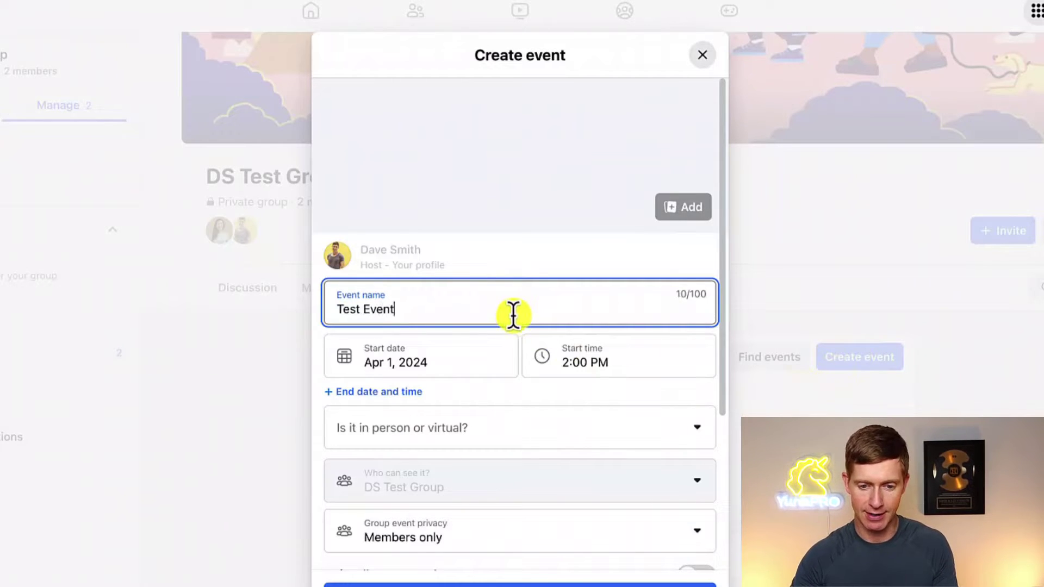
click(463, 357)
click(407, 457)
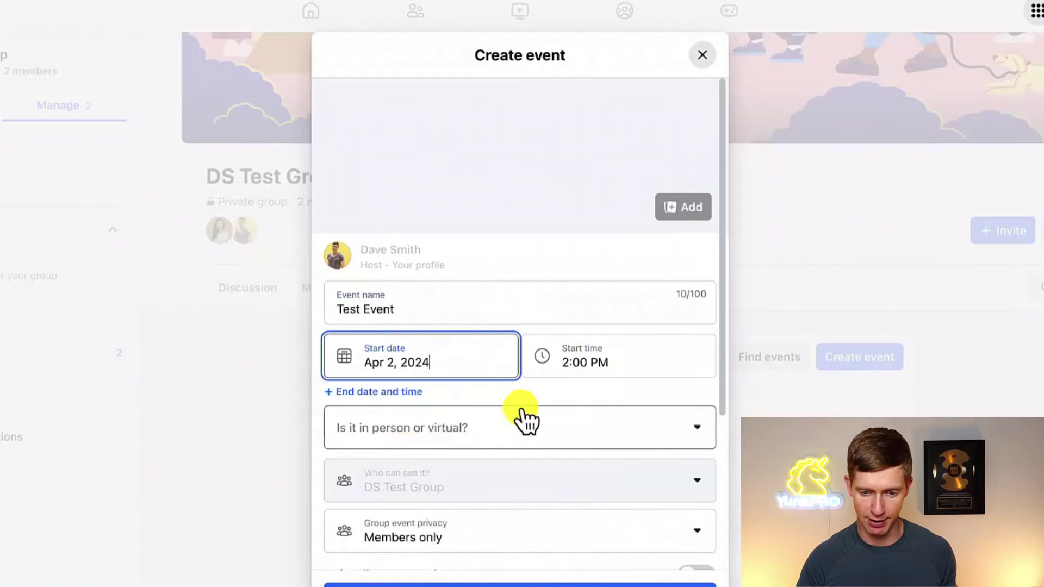
Step: Make the event virtual and choose Facebook Live as the way people attend
scroll(524, 419, down, 2)
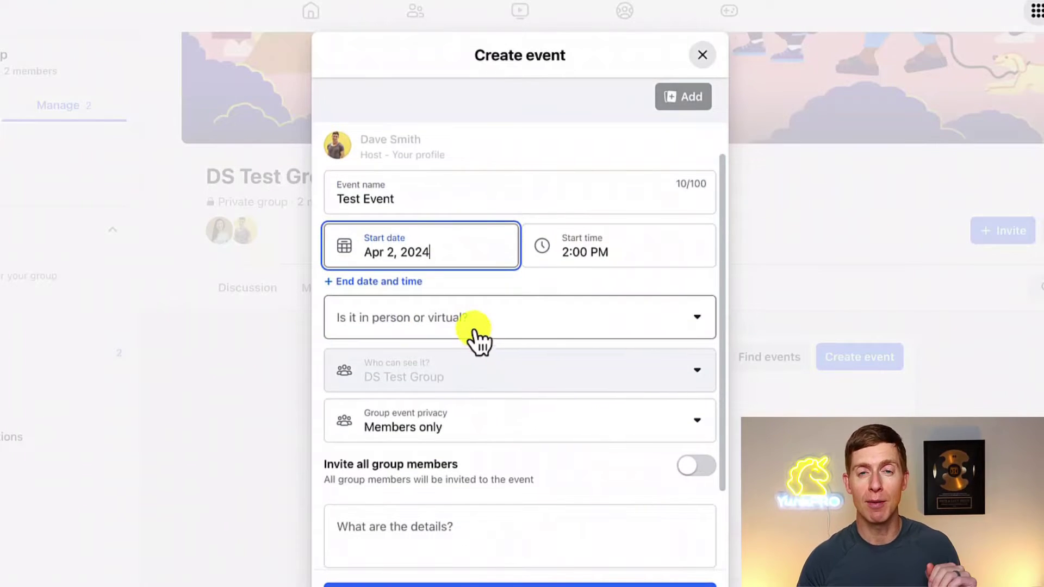
click(438, 319)
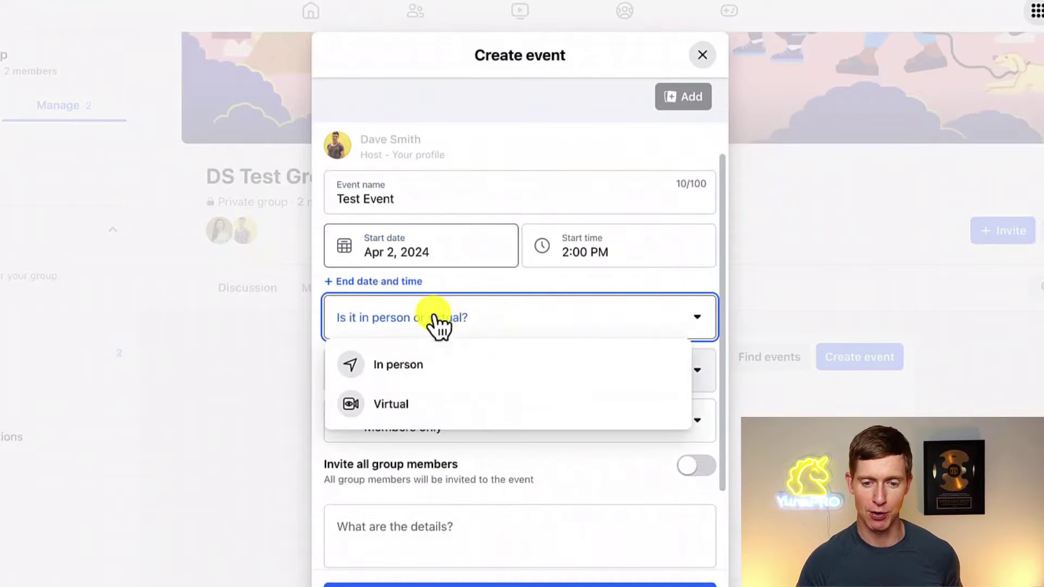
click(399, 412)
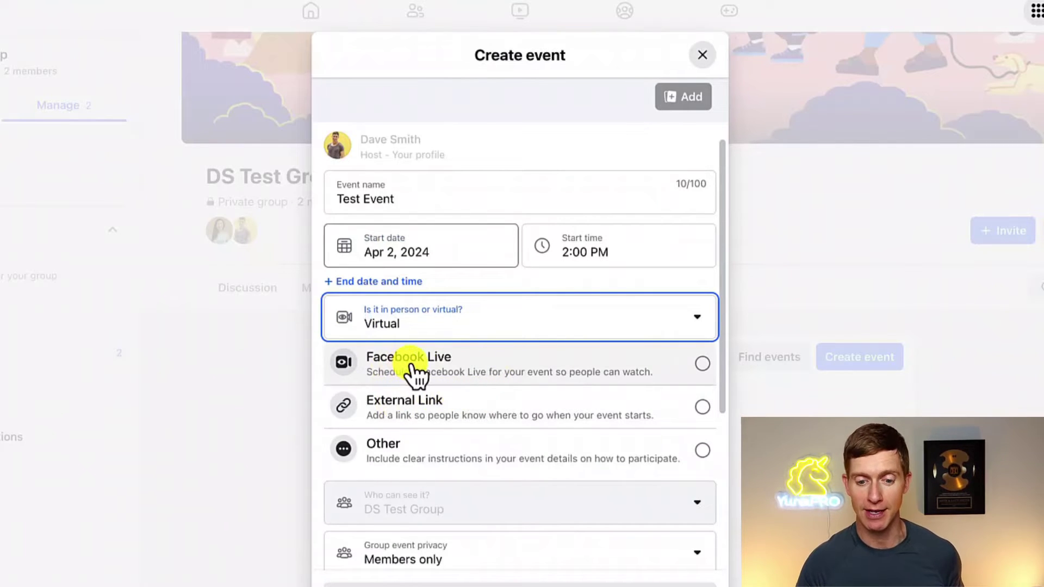
click(415, 372)
Step: Enter "Details for event" as the event description and create the event
scroll(415, 373, down, 5)
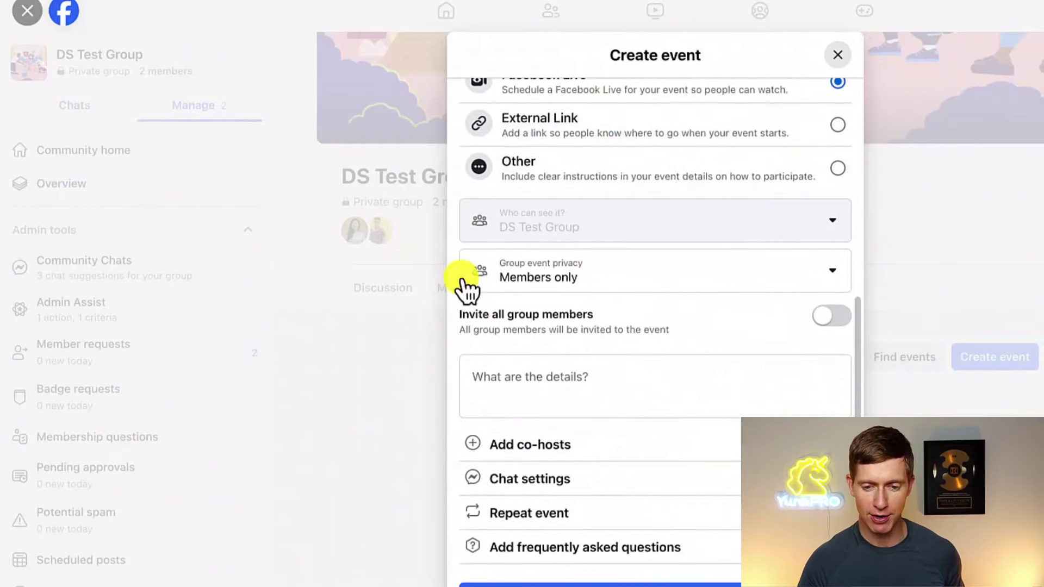
click(514, 385)
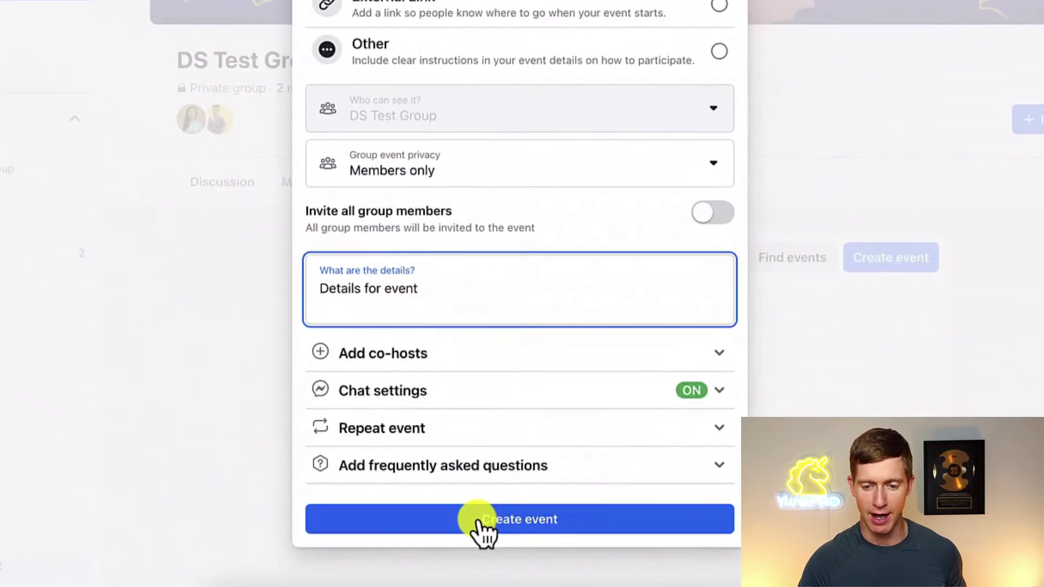
click(619, 585)
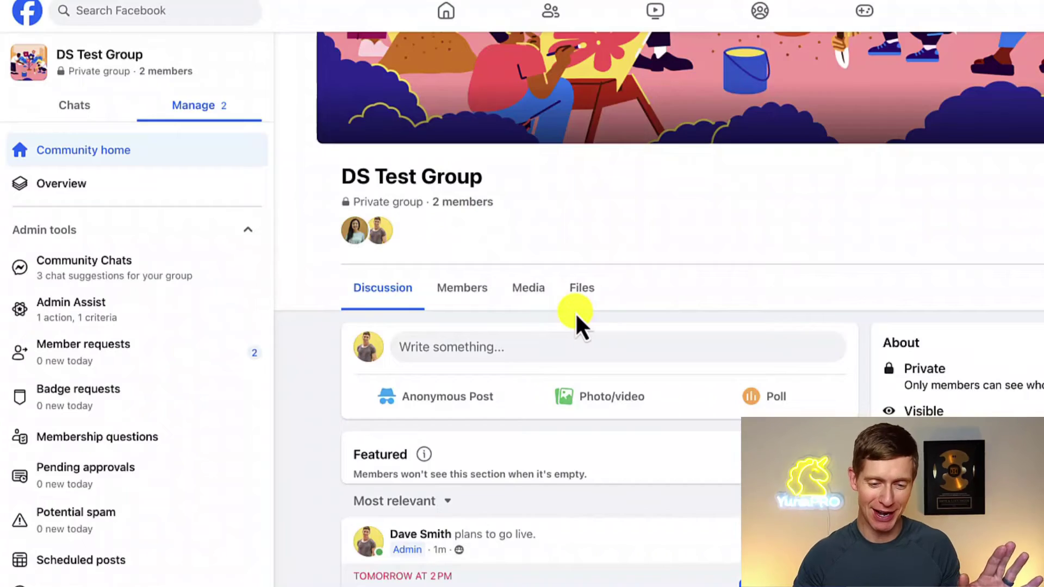
Step: Open Test Event from the group discussion and set up its live video with streaming software as the source
scroll(575, 312, down, 3)
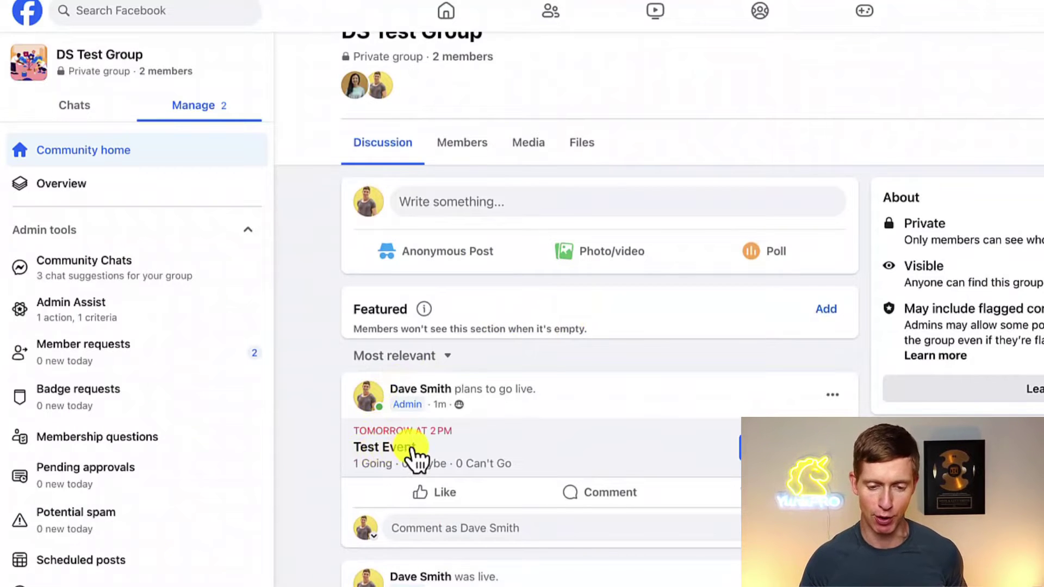
click(412, 451)
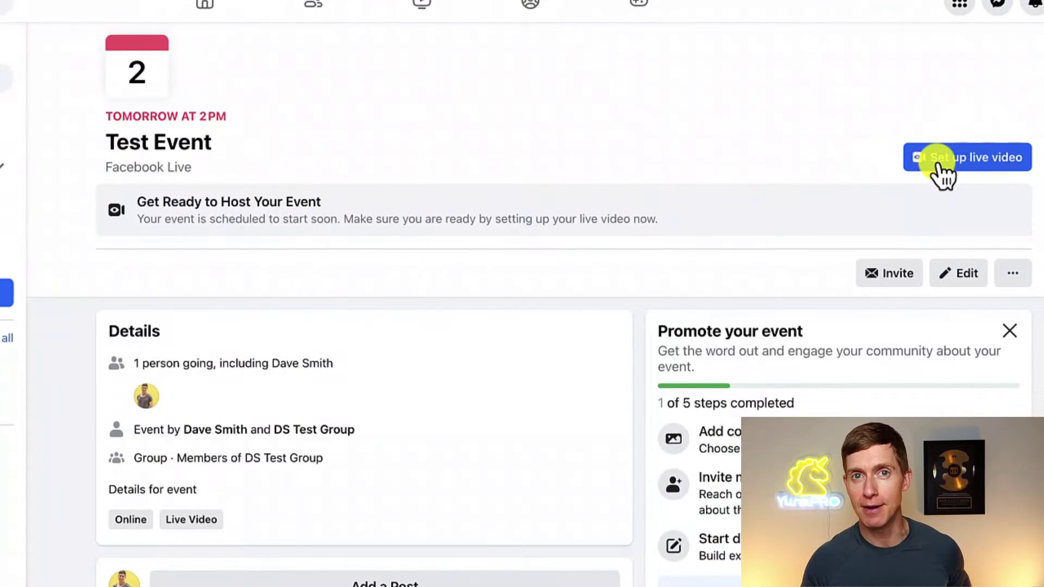
click(945, 163)
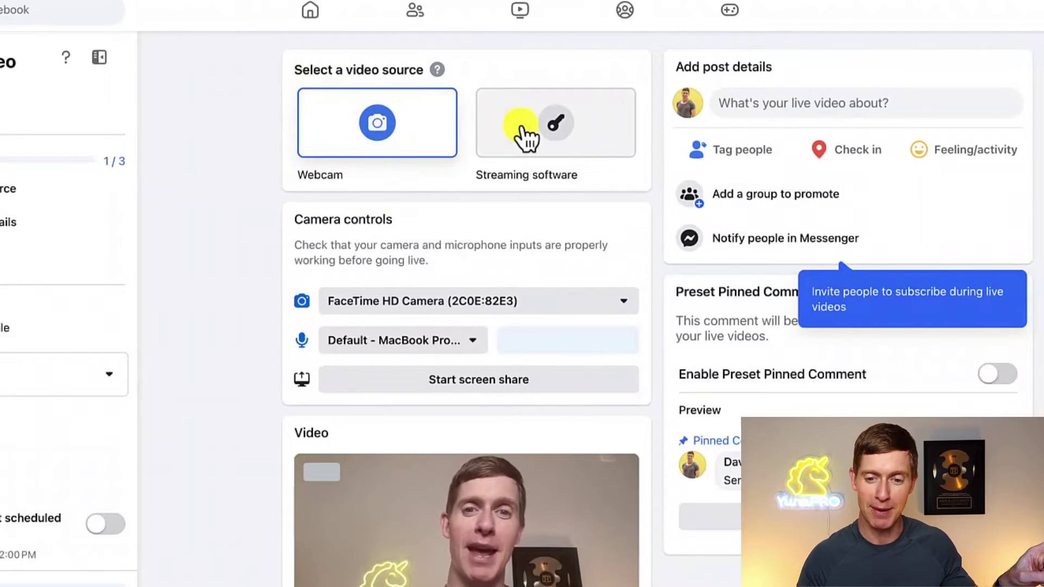
click(541, 137)
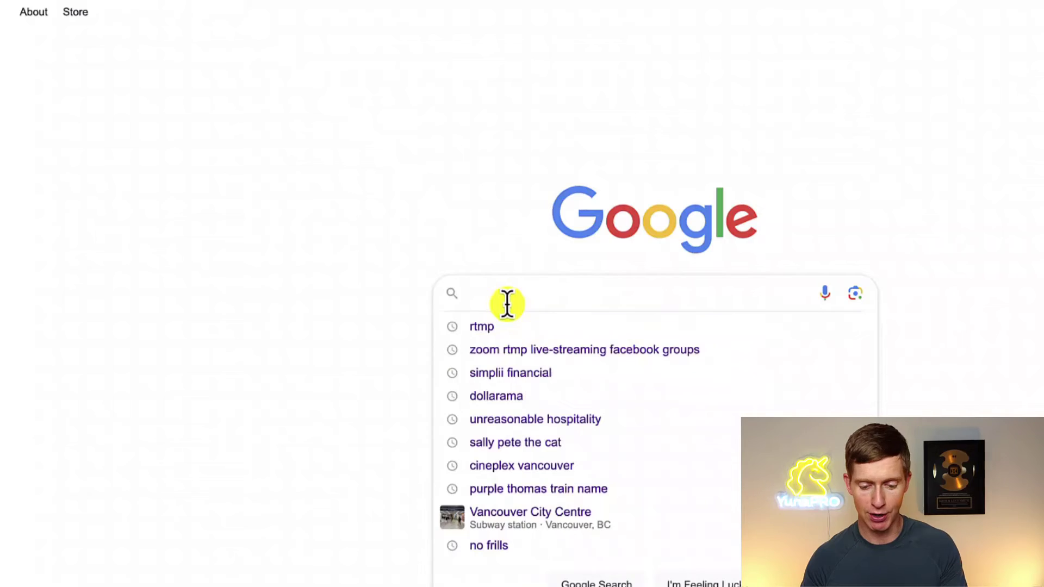
Step: Search Google for "rtmp streaming zoom to facebook group" and look through the results for setup guides
text(rtmp streaming zoom to facebook group)
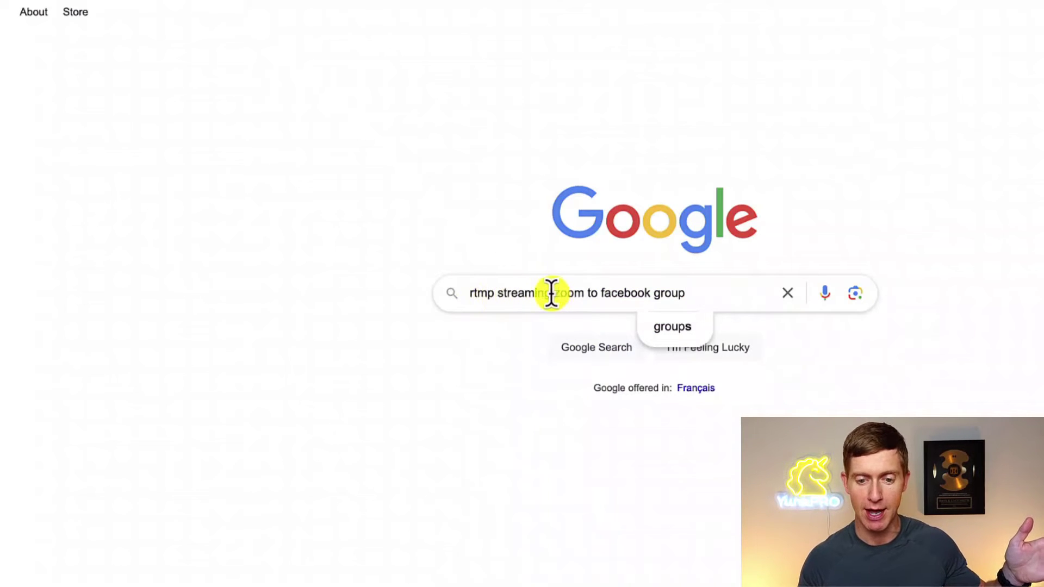
drag(551, 294, 582, 294)
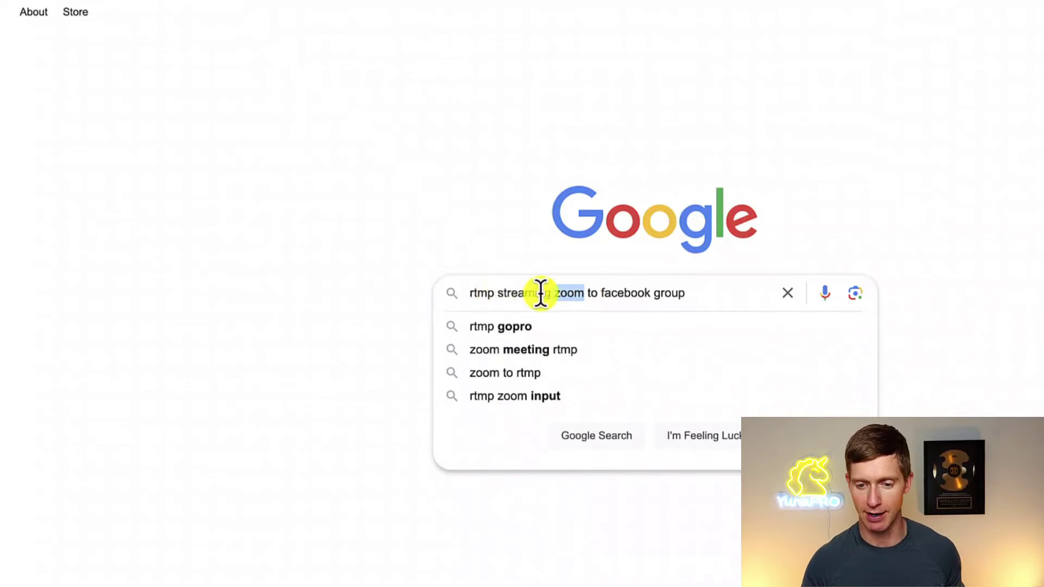
key(Return)
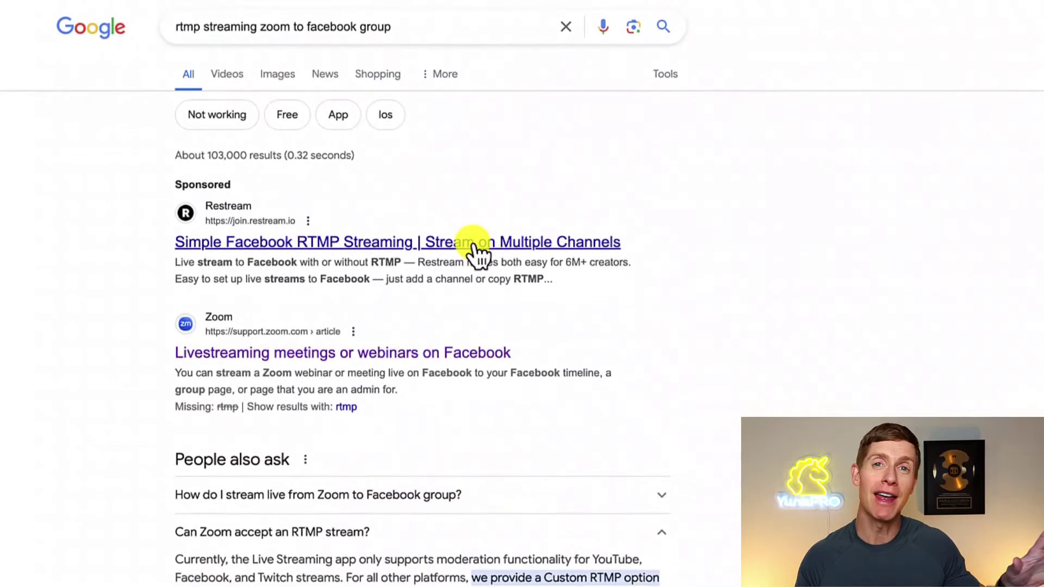
scroll(473, 245, down, 3)
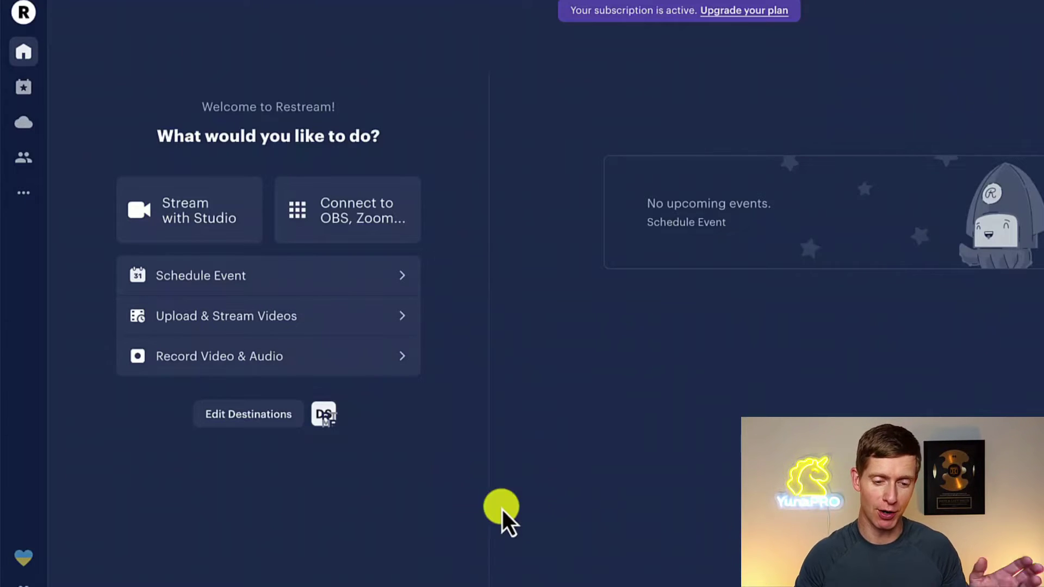
Step: In Restream, replace the stream key of the active custom RTMP destination with the Facebook event's stream key and save the destination
click(257, 416)
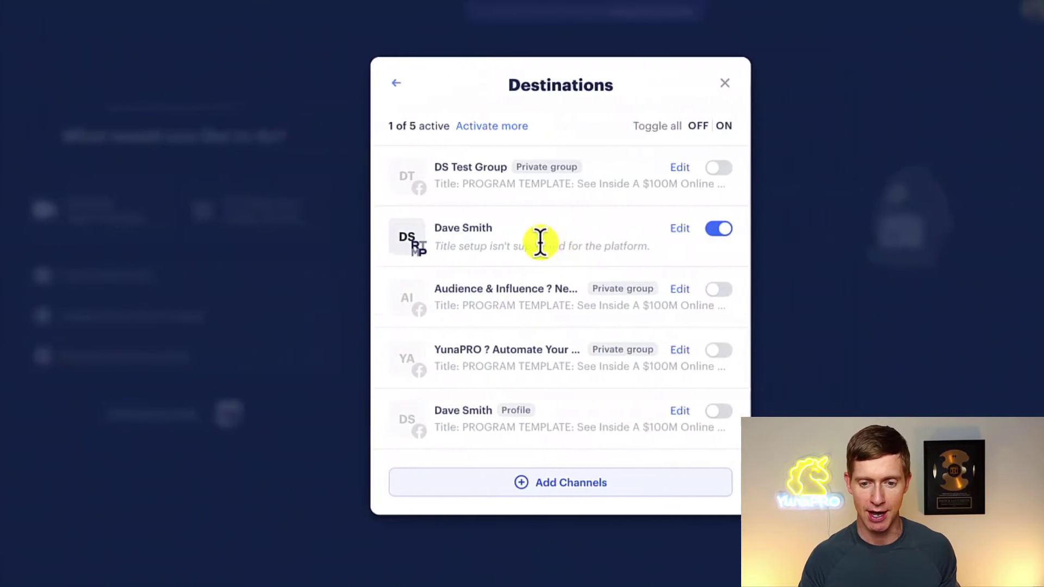
click(631, 322)
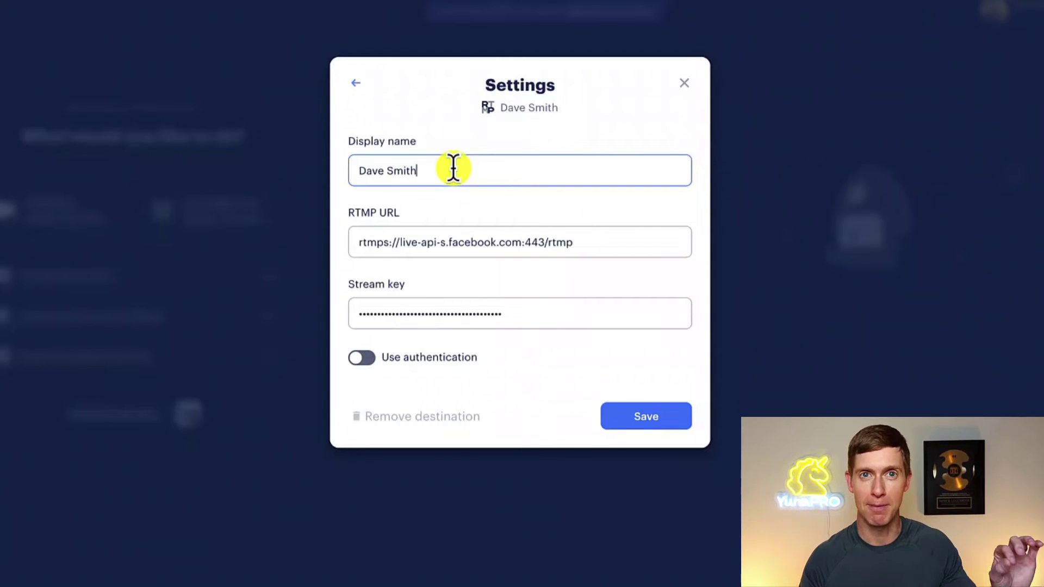
drag(580, 242, 357, 250)
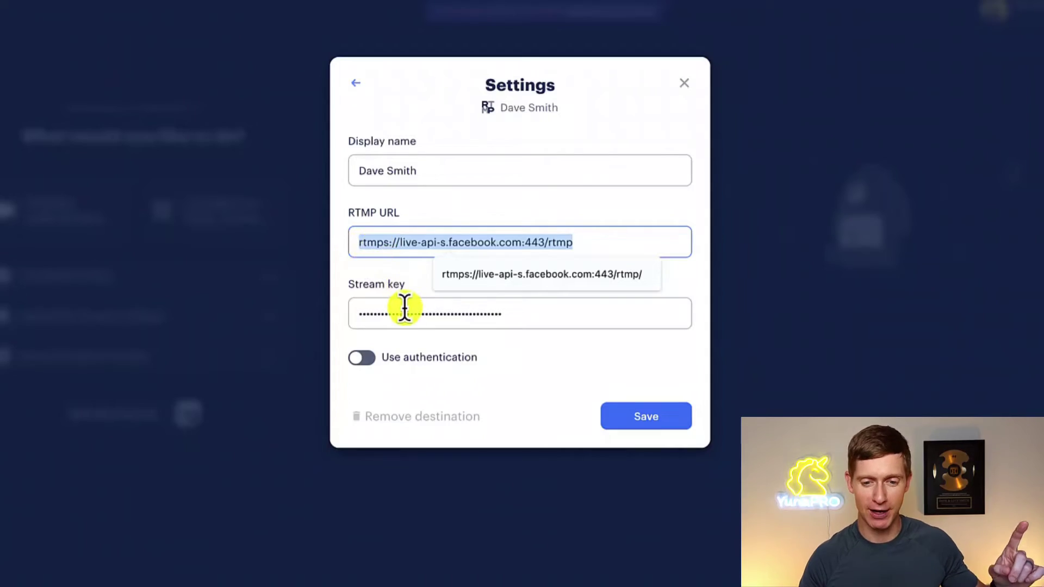
click(403, 305)
key(ctrl+v)
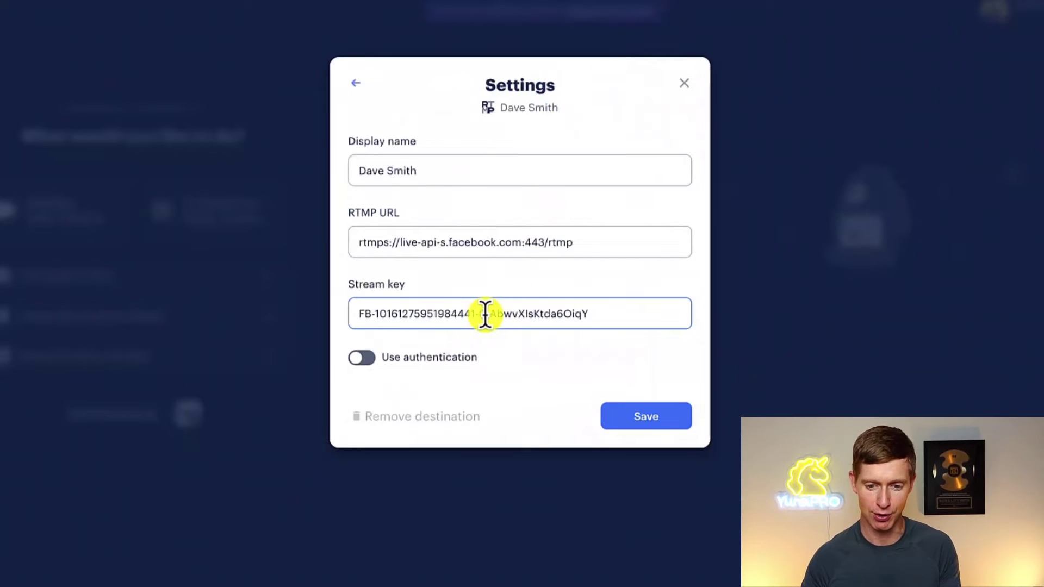
triple_click(486, 313)
key(BackSpace)
key(ctrl+v)
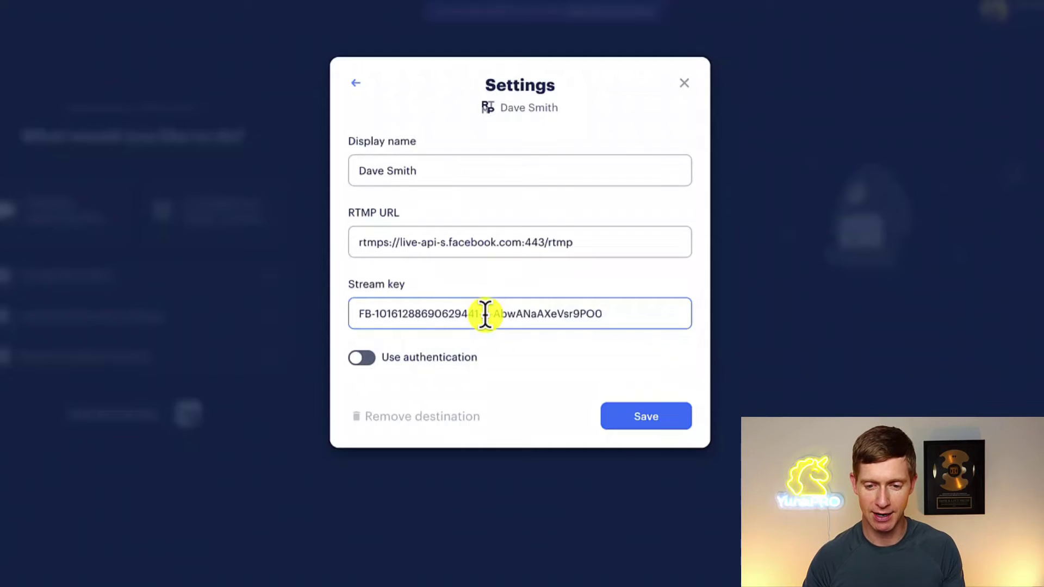
click(651, 428)
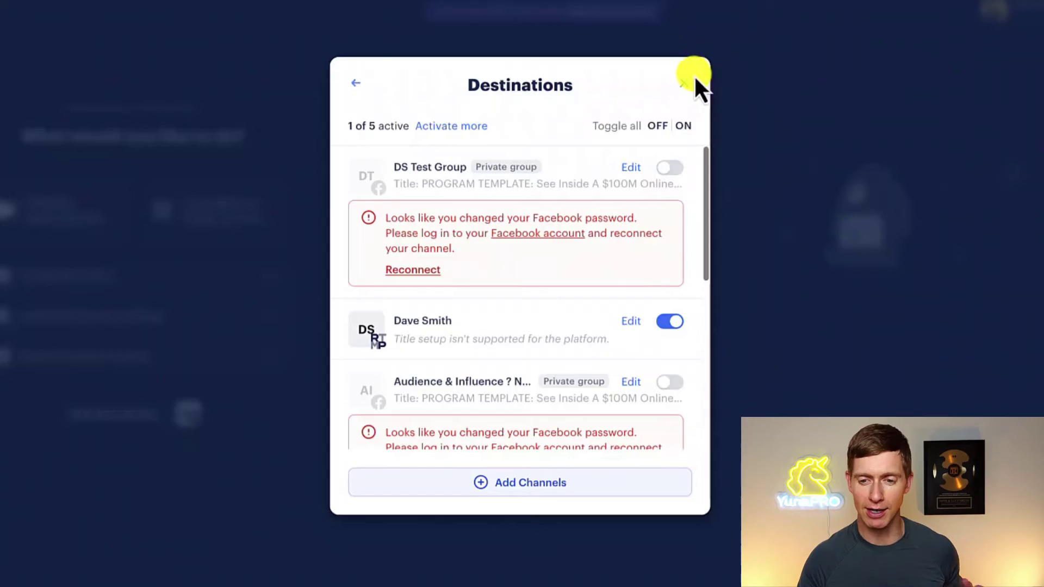
click(686, 75)
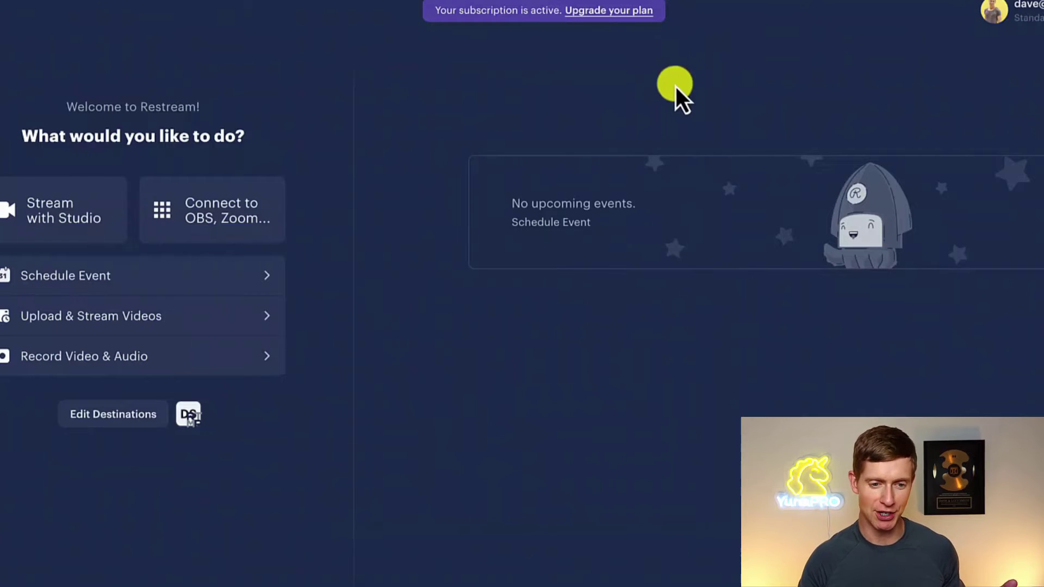
Step: Enter the Restream studio and show the "LEAD GENERATION PROBLEMS" lower-third caption on the video
click(47, 220)
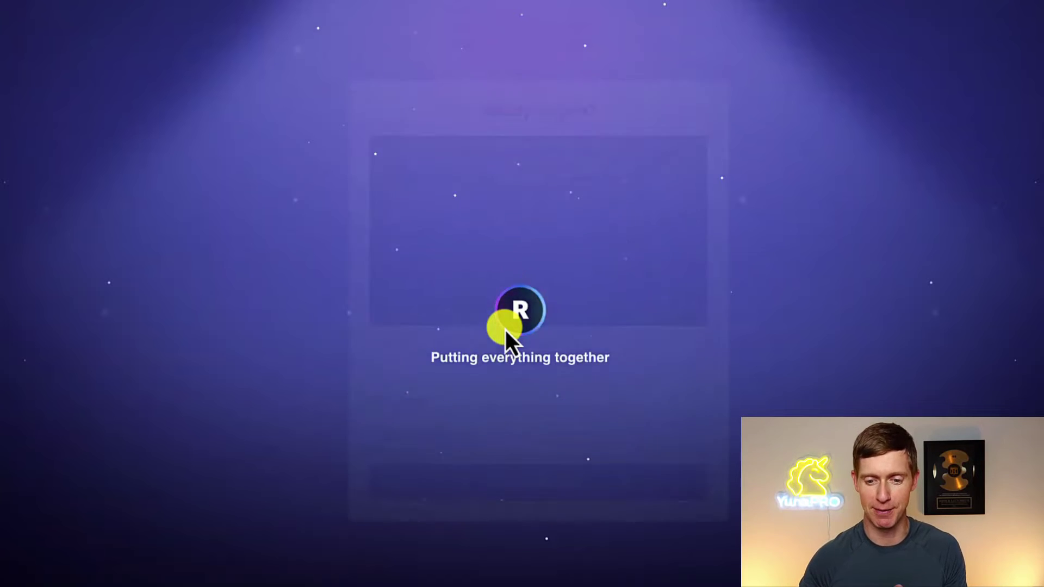
click(467, 493)
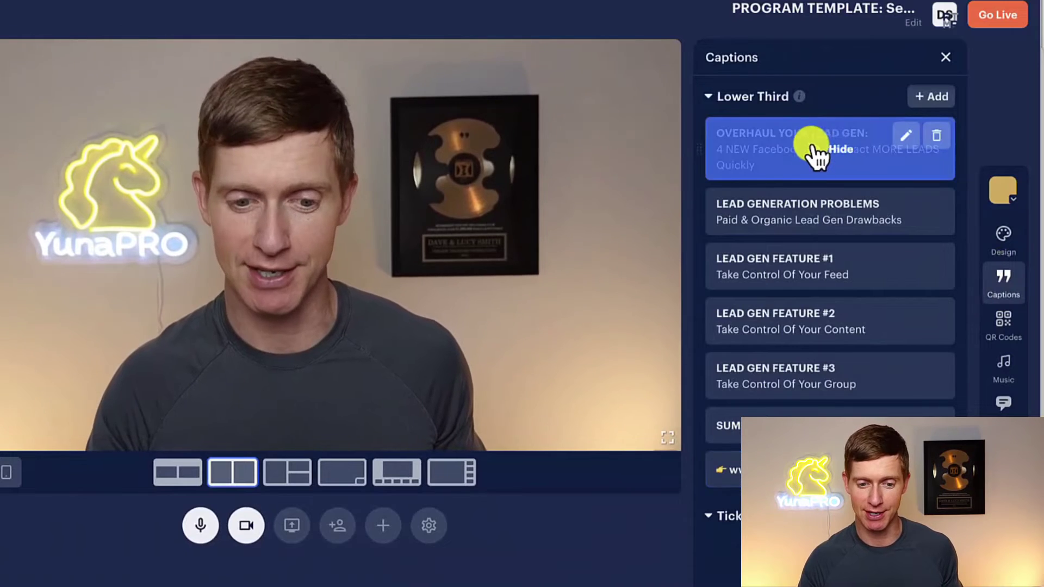
click(812, 147)
click(812, 214)
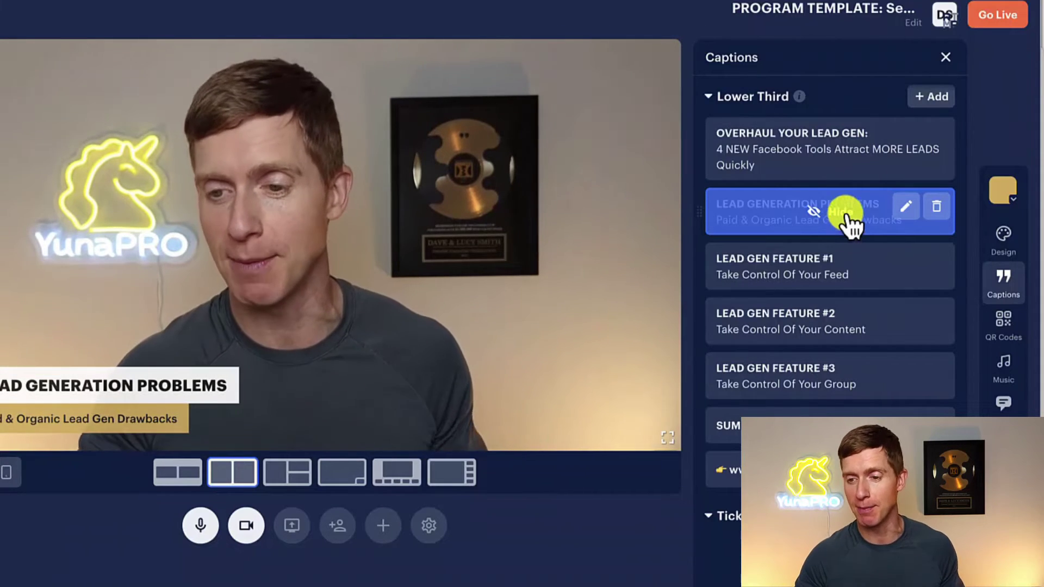
Step: Start streaming from the studio and check the incoming video preview on the Facebook event's live setup page
click(999, 18)
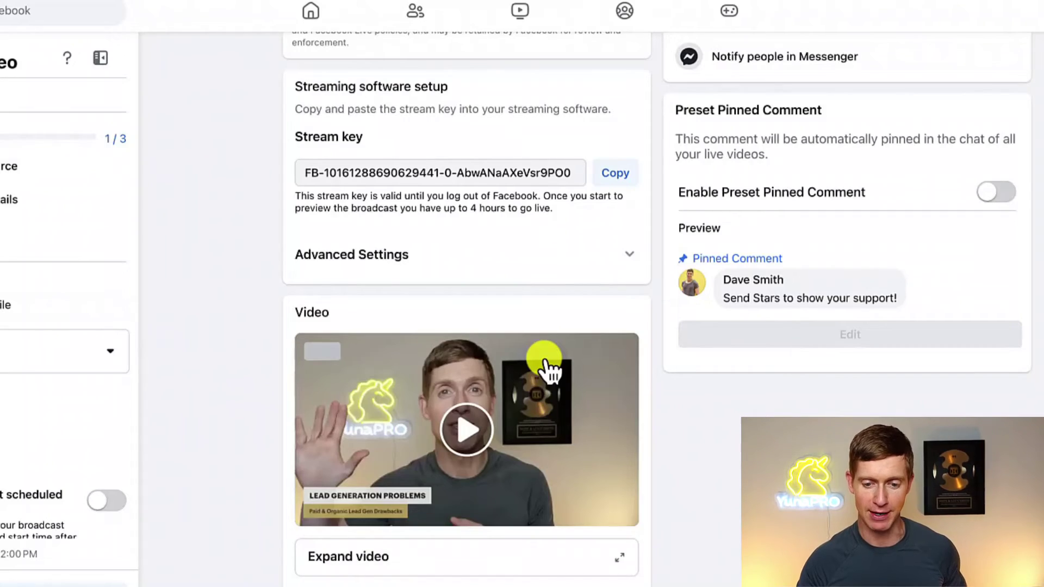
scroll(545, 363, up, 3)
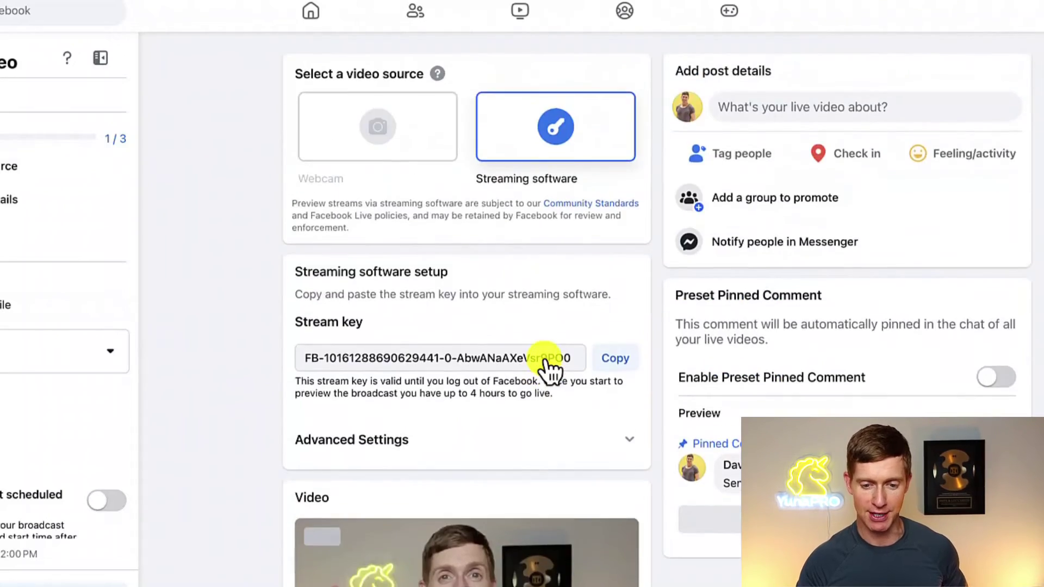
scroll(545, 363, down, 3)
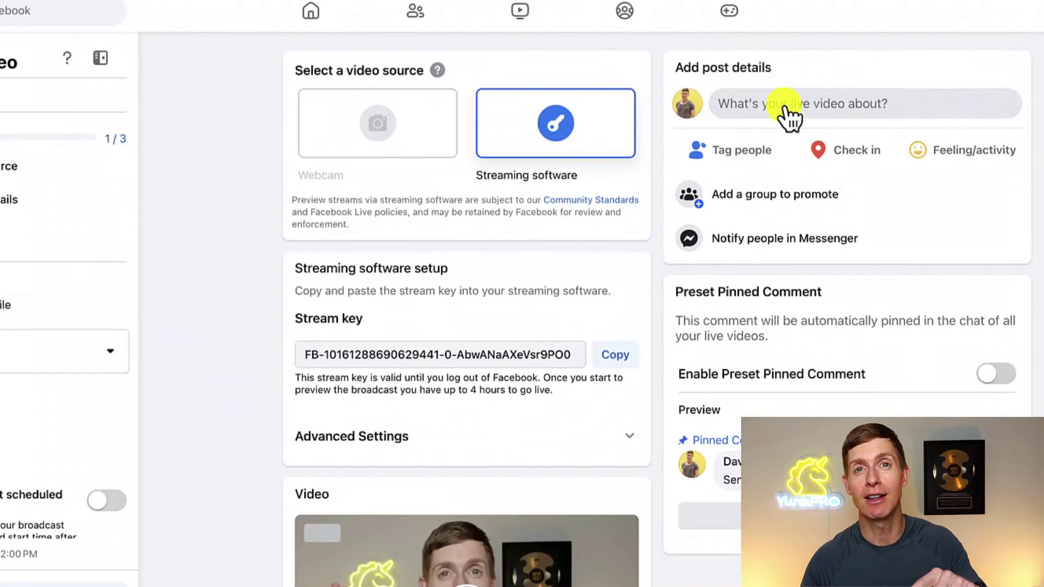
Step: Title the live video post "Test Live Stream", save it, and start the live broadcast in DS Test Group
click(785, 107)
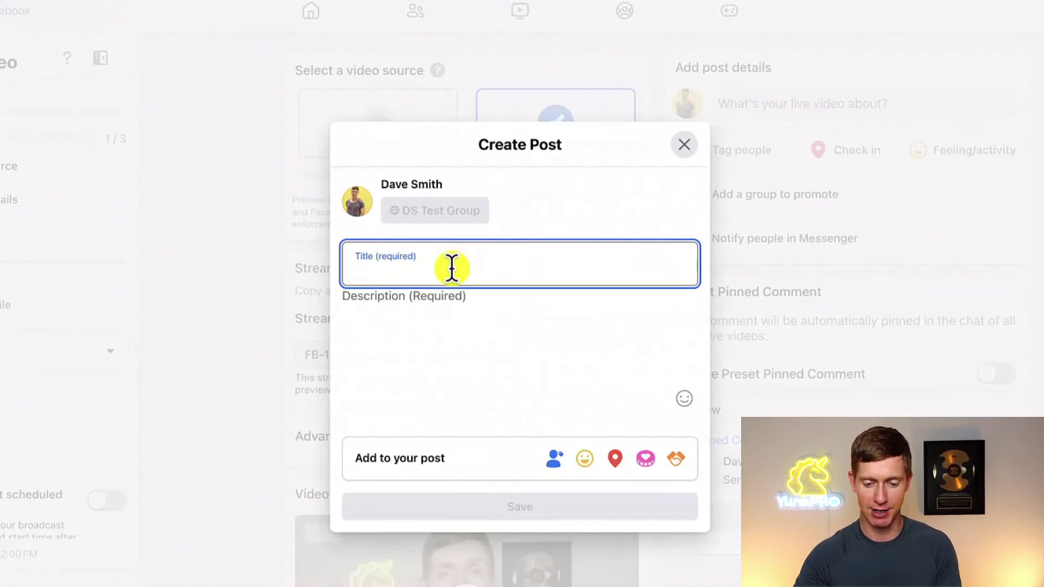
text(Test Live Stream)
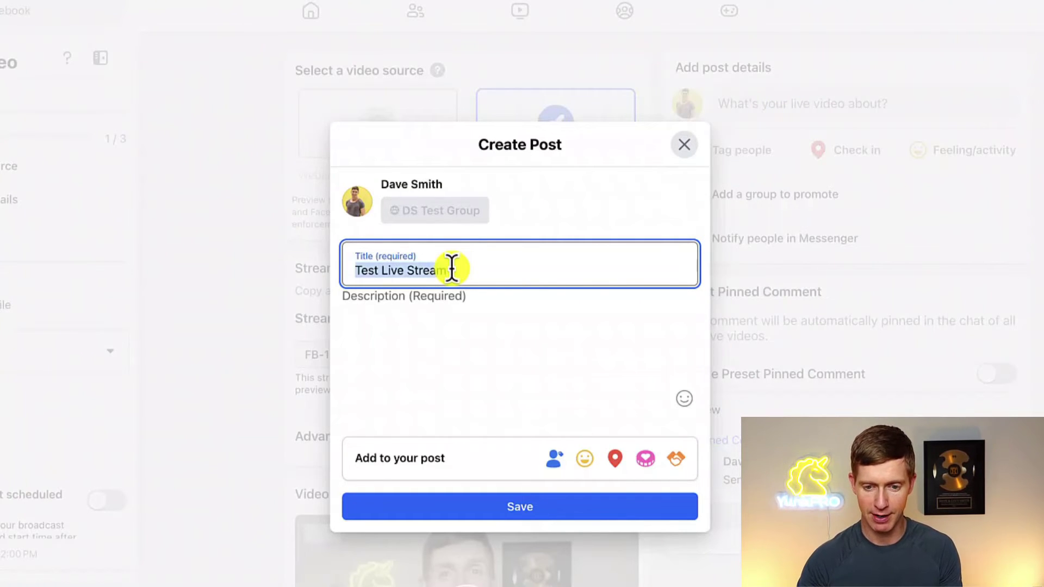
click(488, 507)
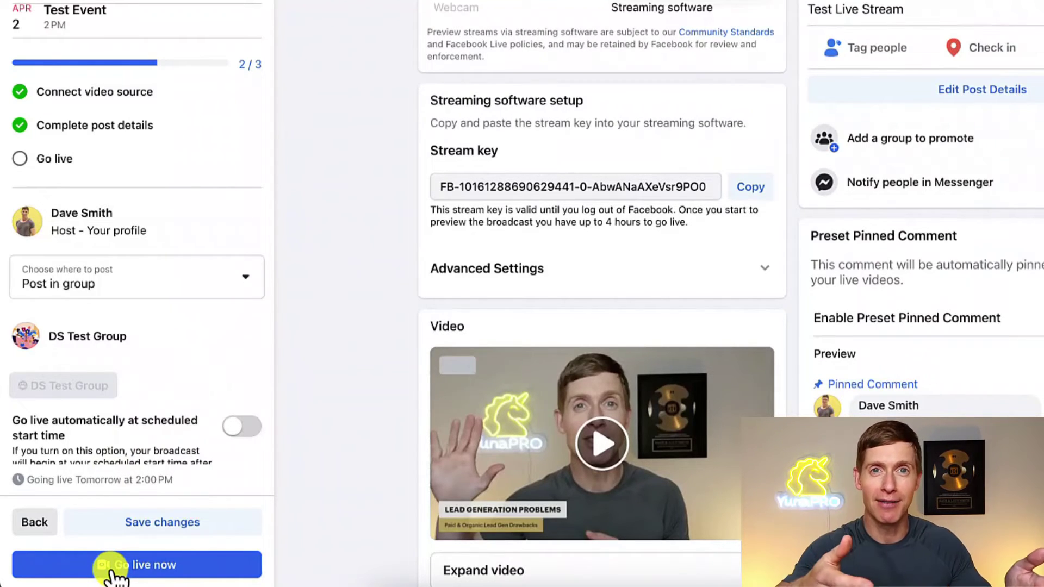
click(110, 568)
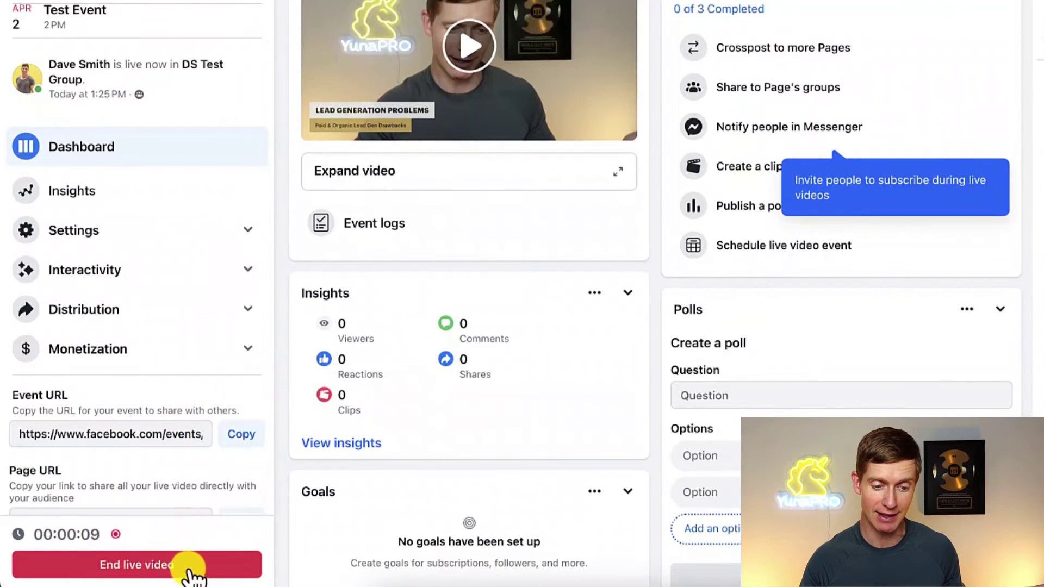
scroll(293, 514, up, 1)
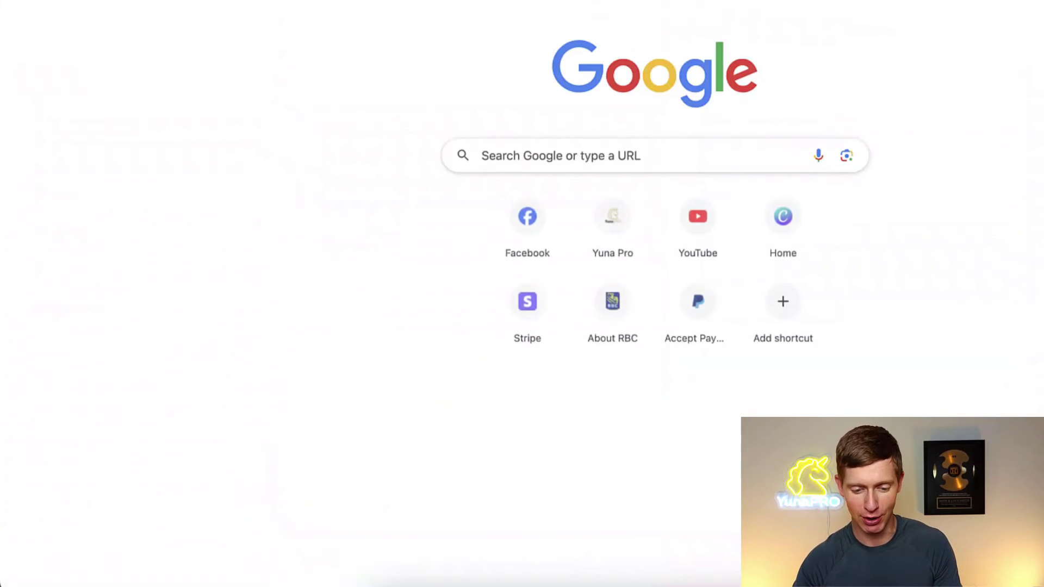
Step: Open DS Test Group on Facebook separately and view the live video post in its discussion
text(facebook)
key(Return)
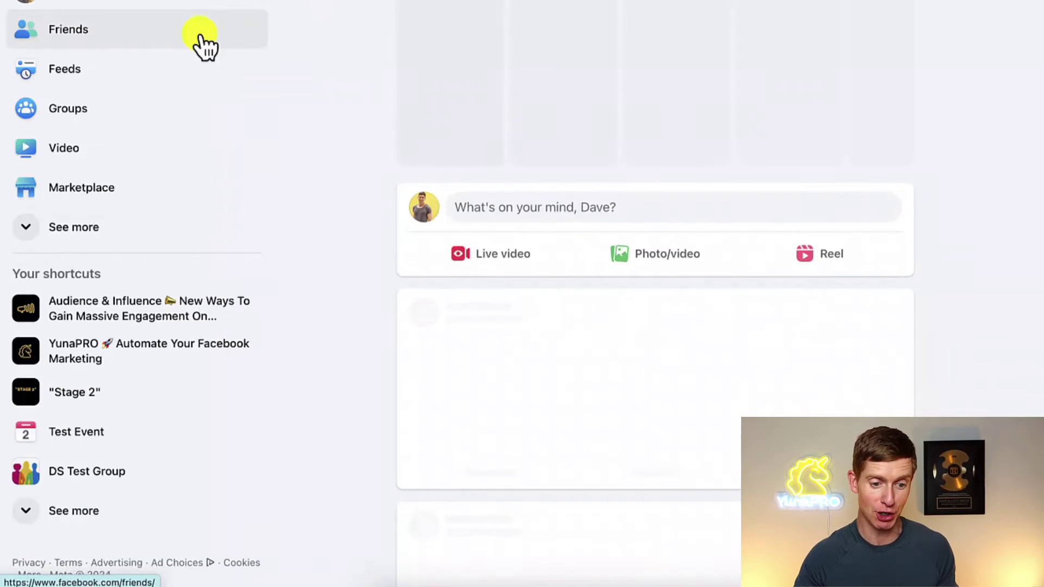
click(100, 477)
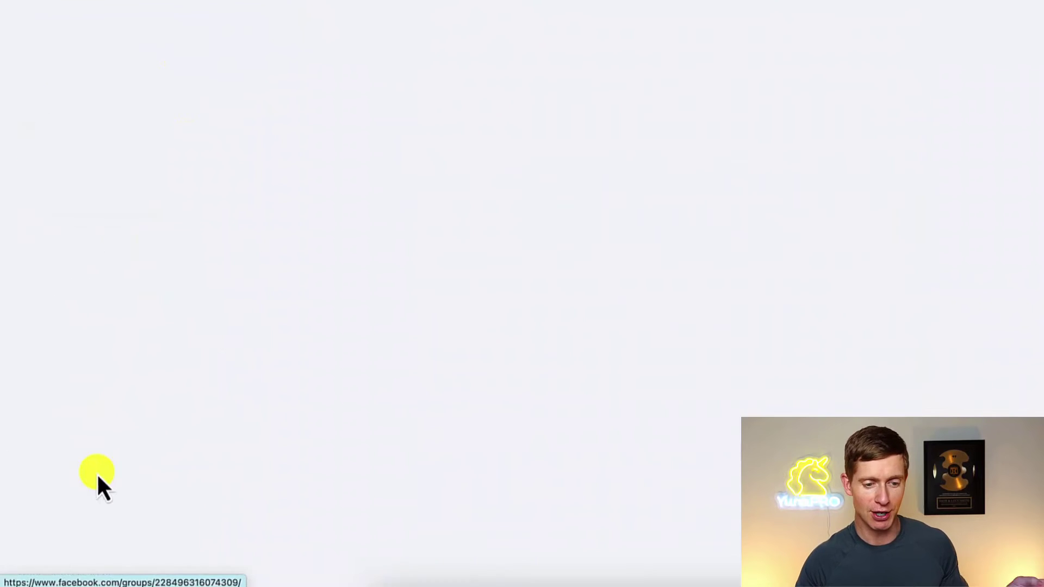
scroll(384, 319, down, 6)
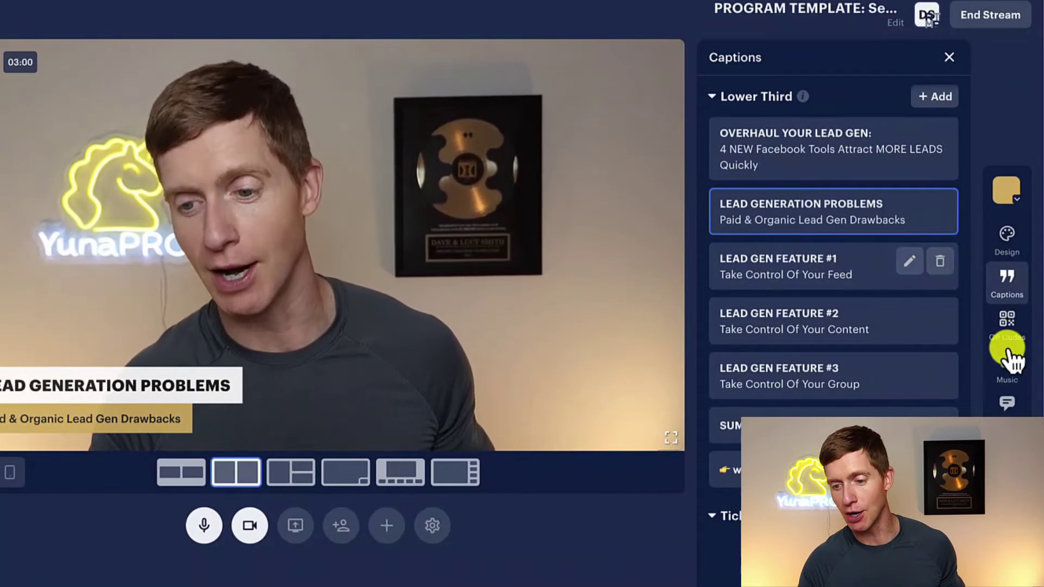
Step: Open the Restream studio's chat, and view the insights of the past live video in the Audience & Influence group
click(1006, 404)
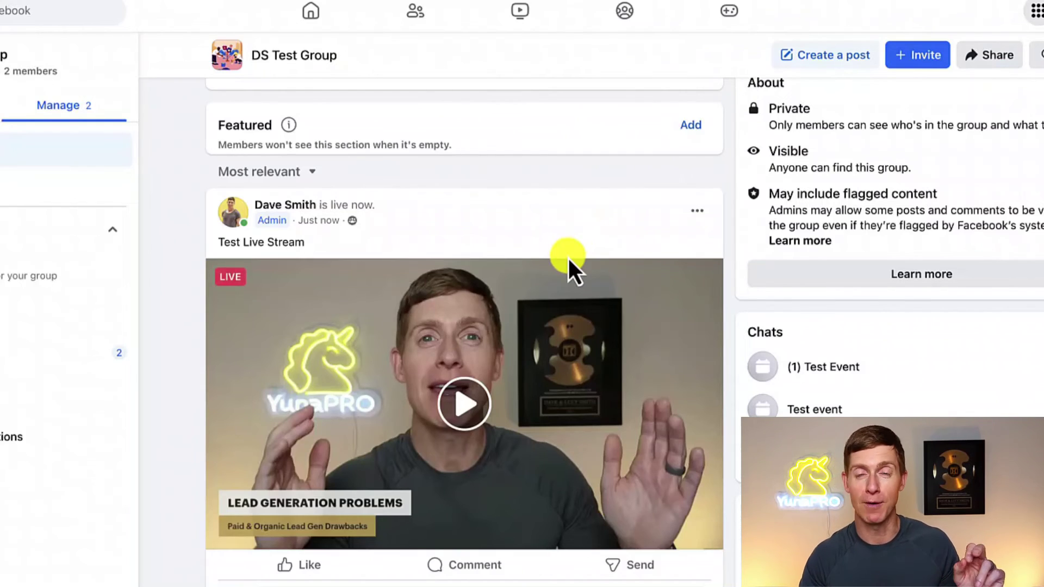
scroll(568, 256, down, 2)
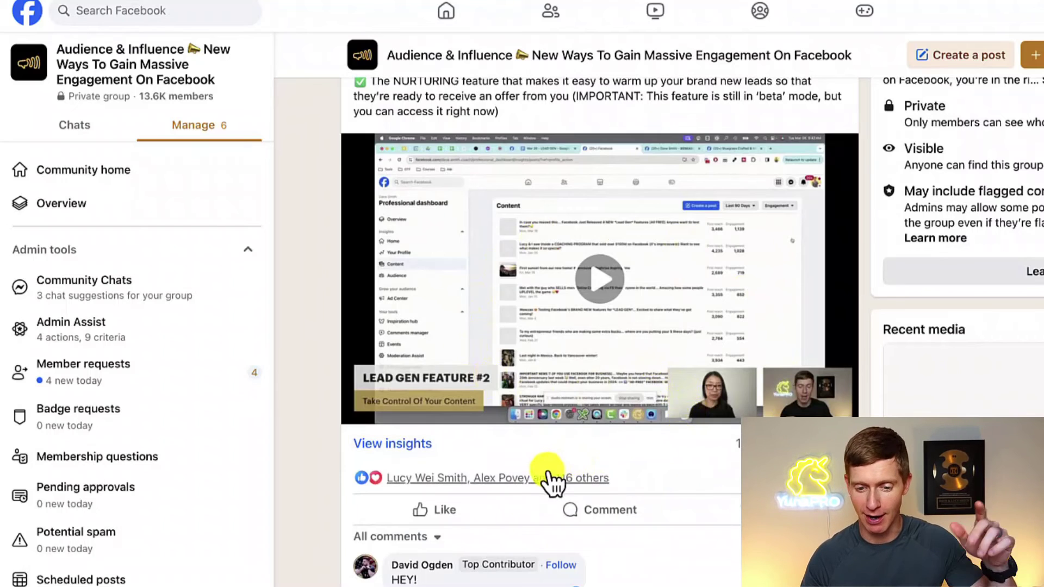
click(413, 444)
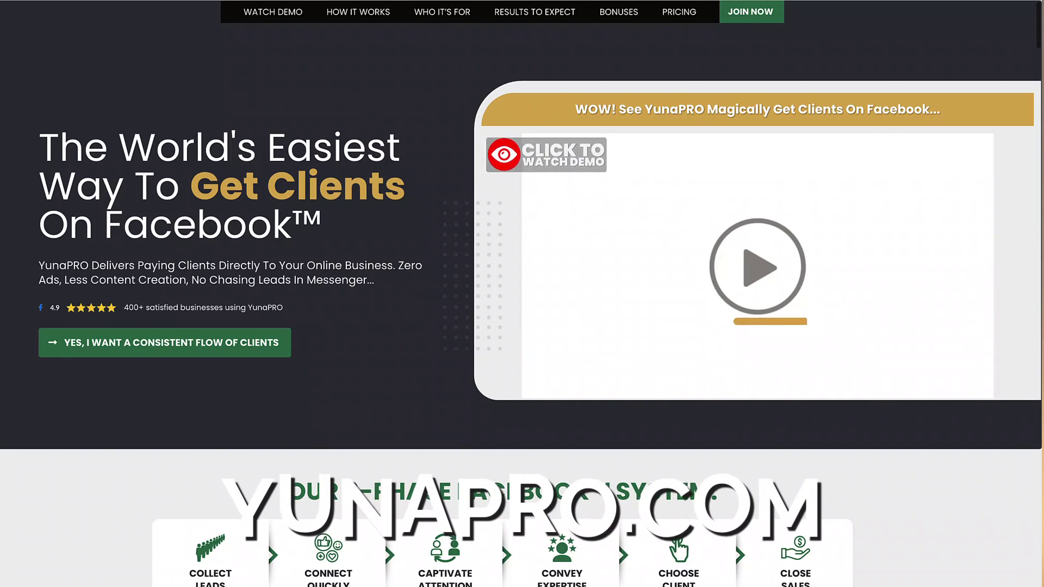
Step: Examine the YunaPRO website's home page sections on its 6-phase system, client results and how it delivers clients
scroll(522, 294, down, 2)
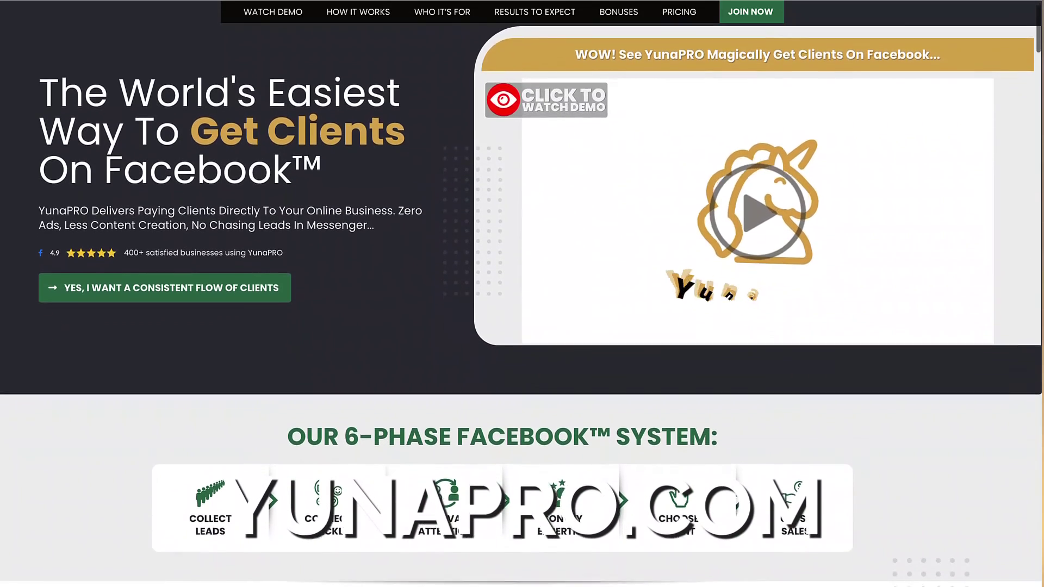
scroll(522, 294, down, 5)
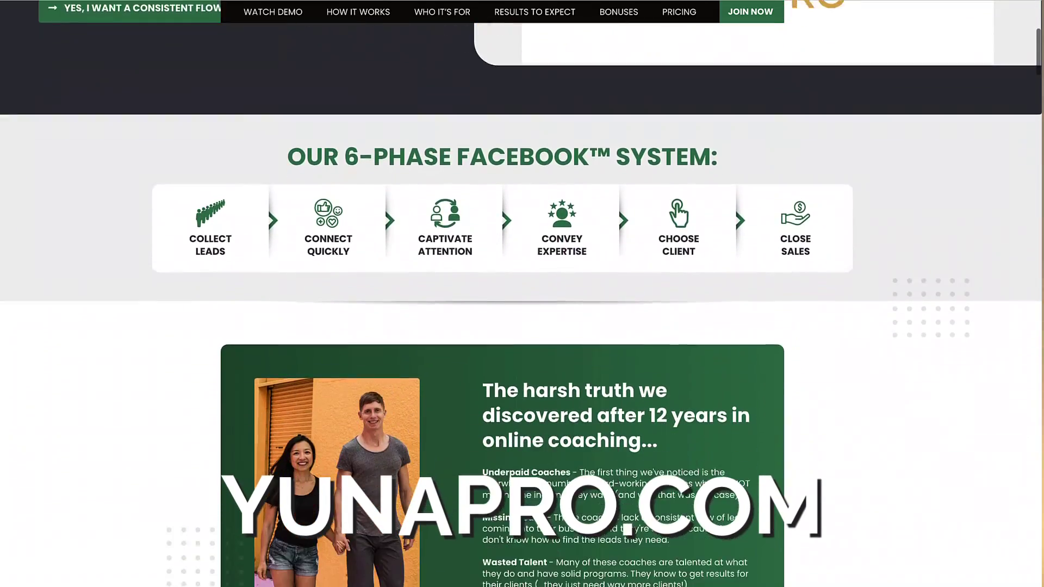
scroll(522, 294, down, 6)
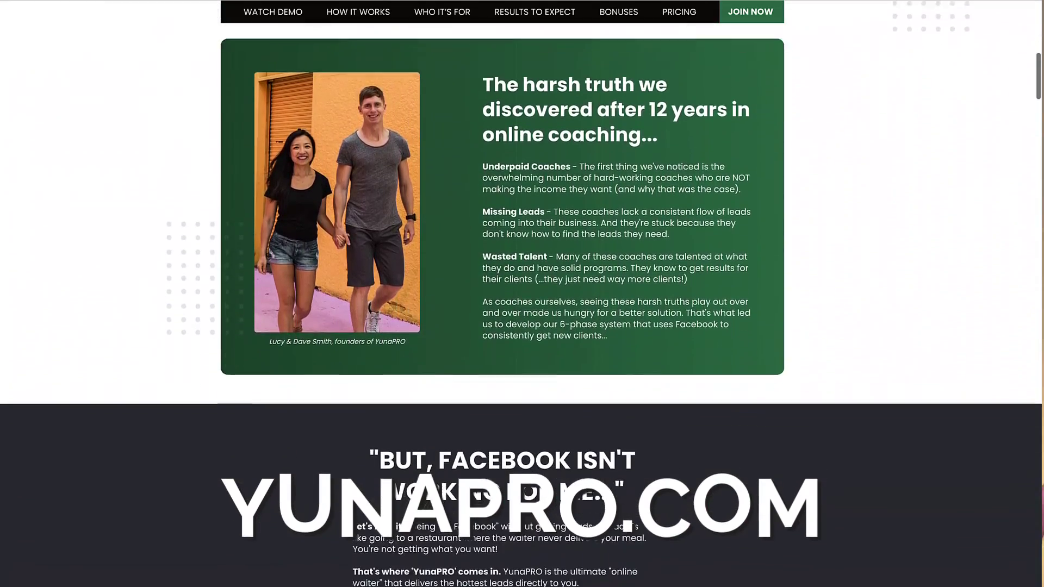
scroll(522, 294, down, 7)
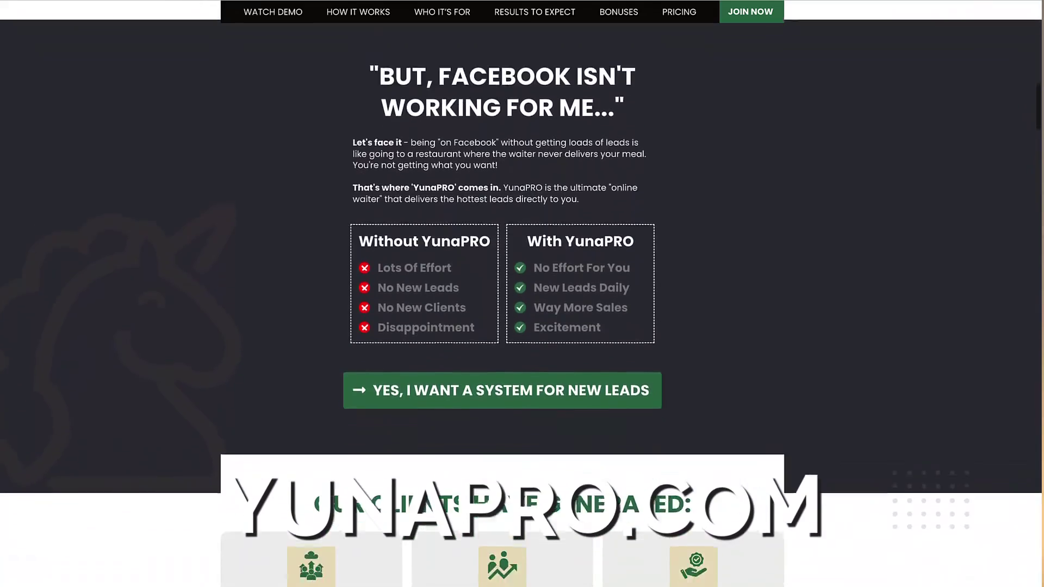
scroll(522, 293, down, 6)
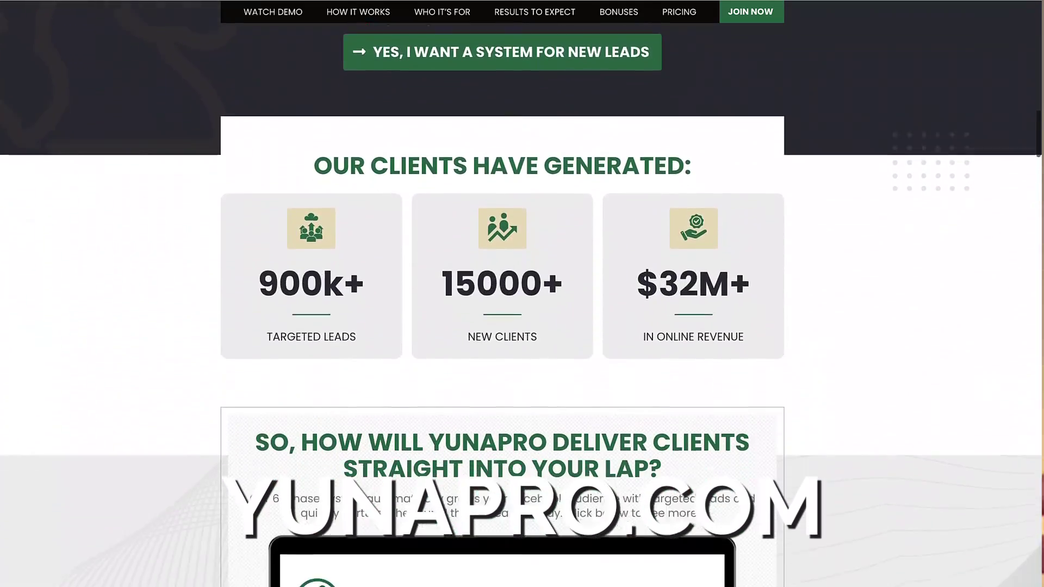
scroll(522, 293, down, 5)
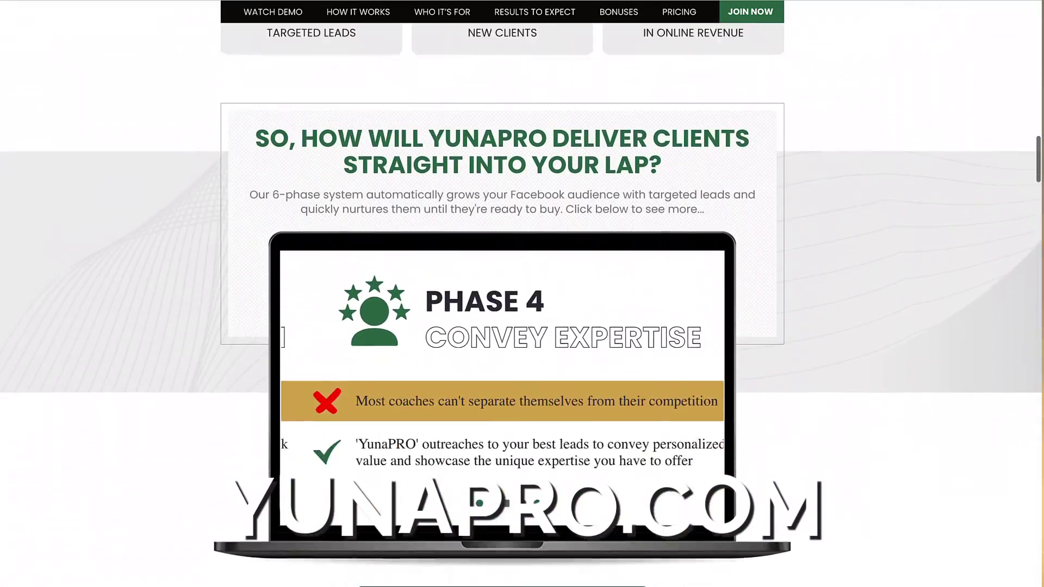
scroll(522, 293, down, 4)
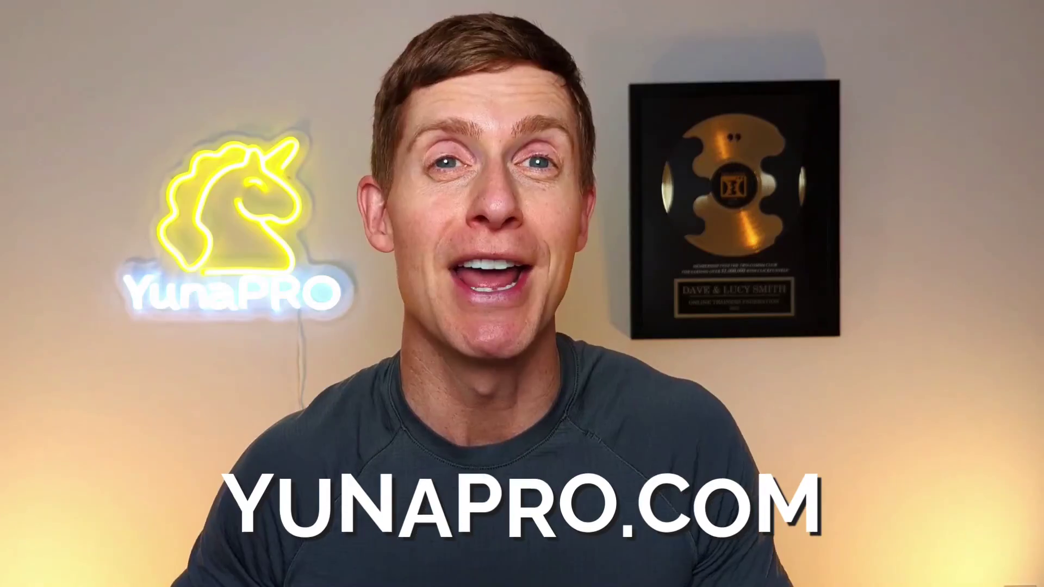